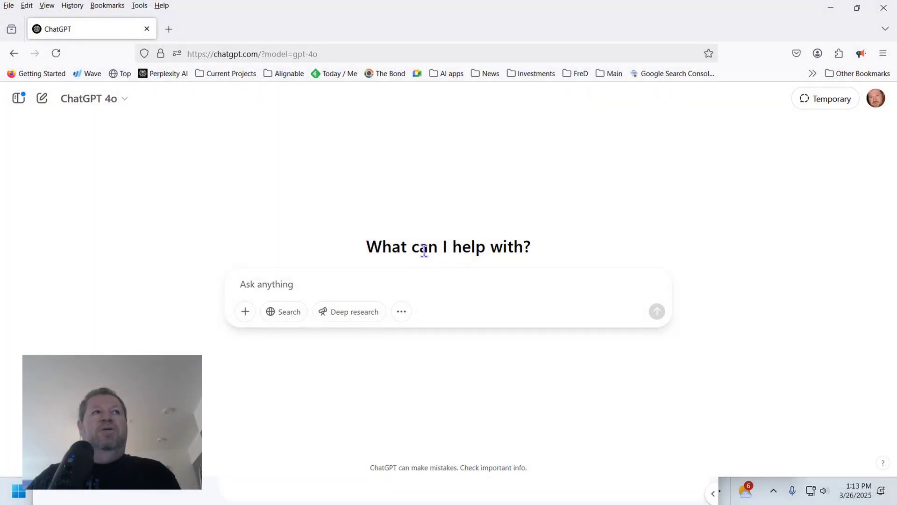
Show the list of saved GPTs and chats, and open the GPT directory for exploring custom GPTs.
click(18, 98)
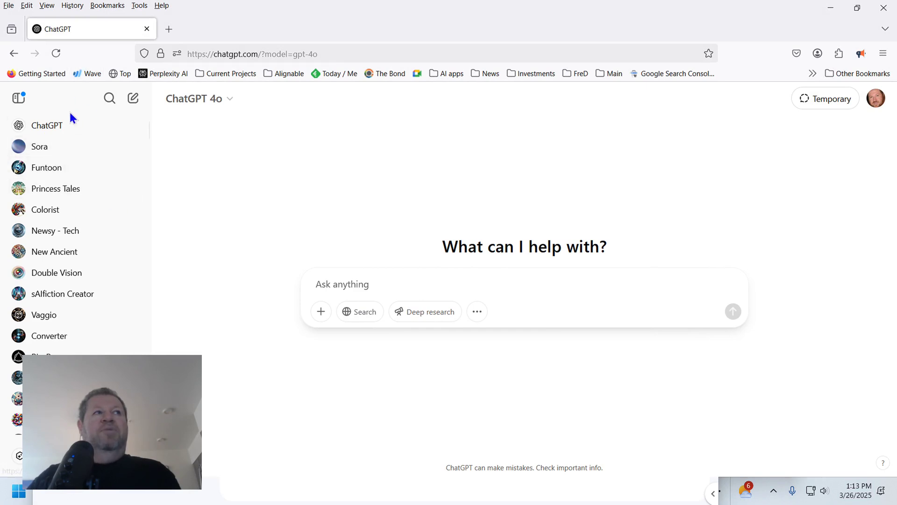
scroll(67, 168, down, 3)
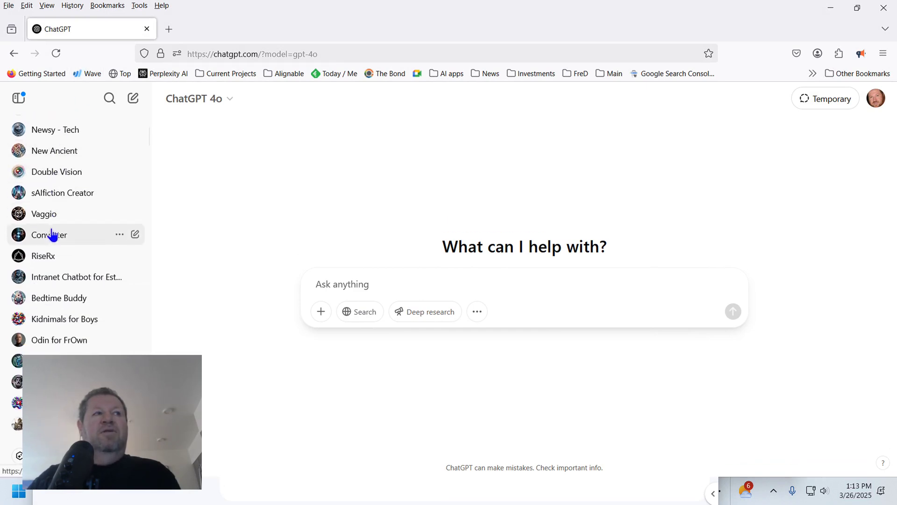
scroll(51, 189, up, 3)
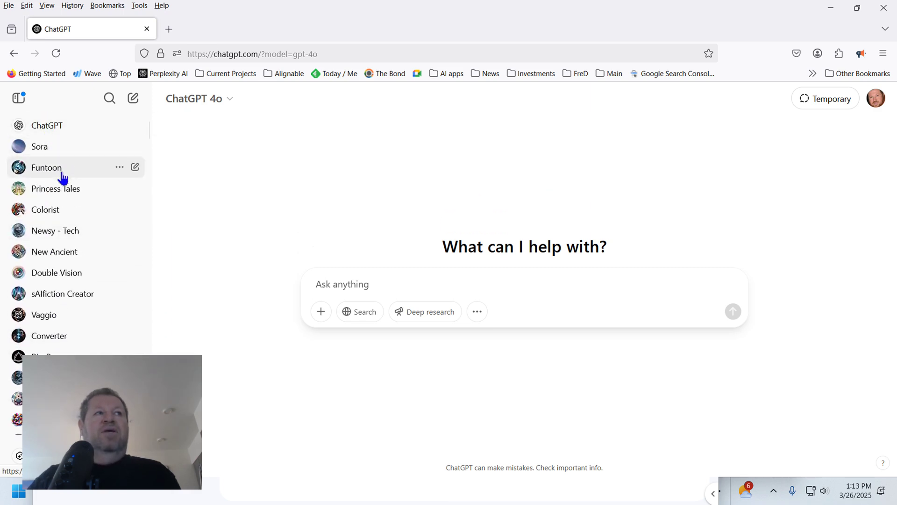
scroll(61, 192, down, 2)
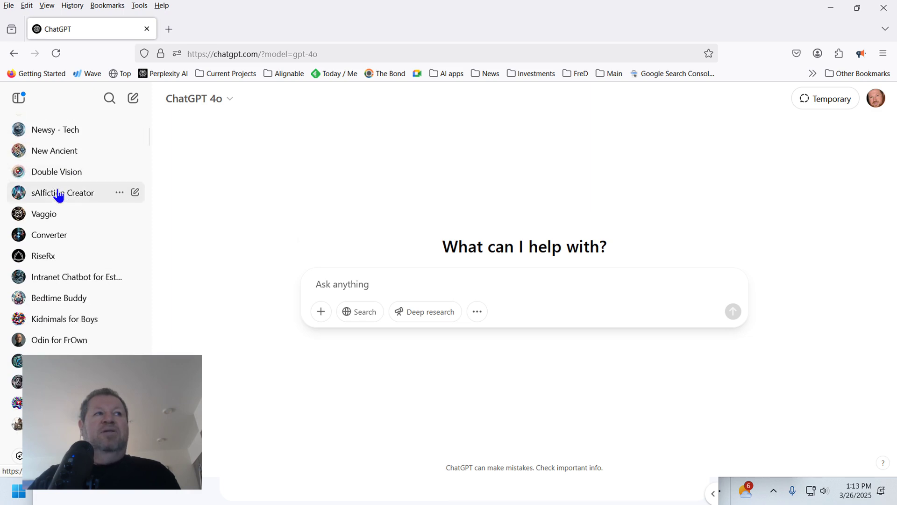
scroll(60, 195, down, 4)
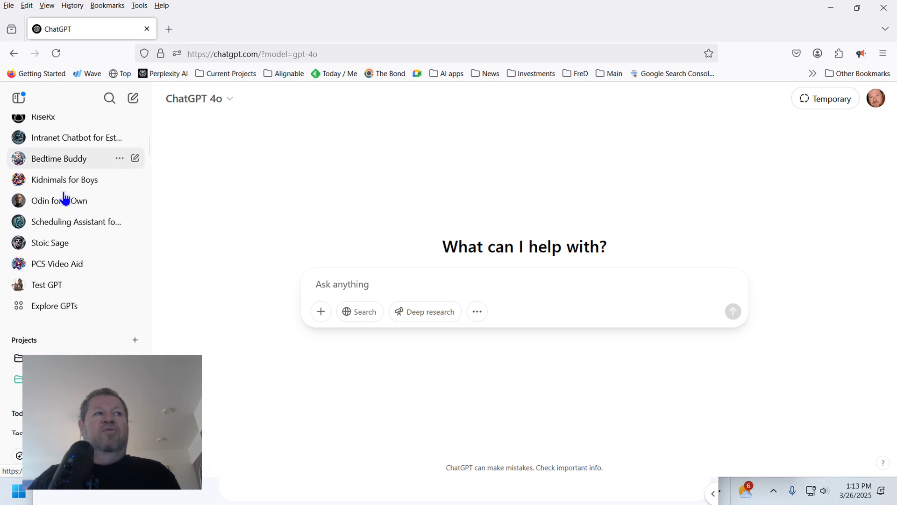
scroll(64, 198, down, 1)
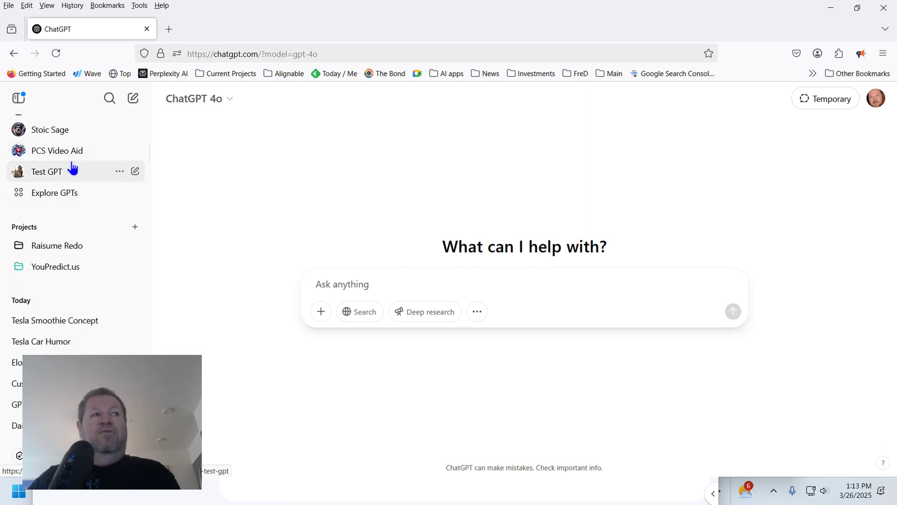
click(69, 195)
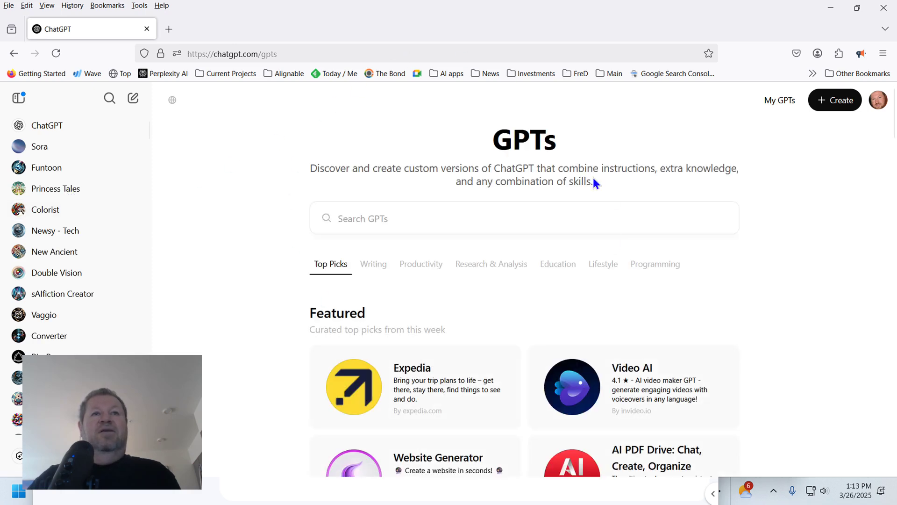
Look over the featured and trending GPTs in the directory, and start creating a new custom GPT.
scroll(583, 229, down, 1)
scroll(583, 229, down, 5)
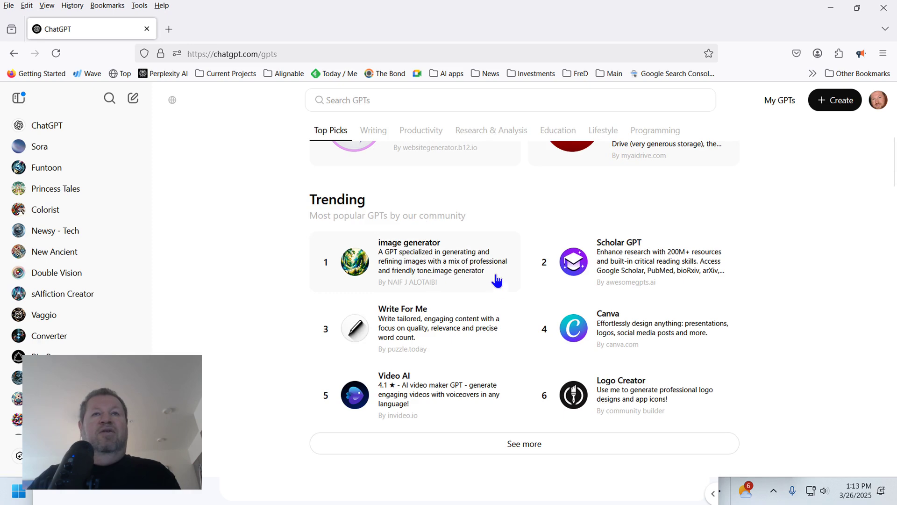
scroll(486, 273, up, 5)
scroll(486, 273, up, 1)
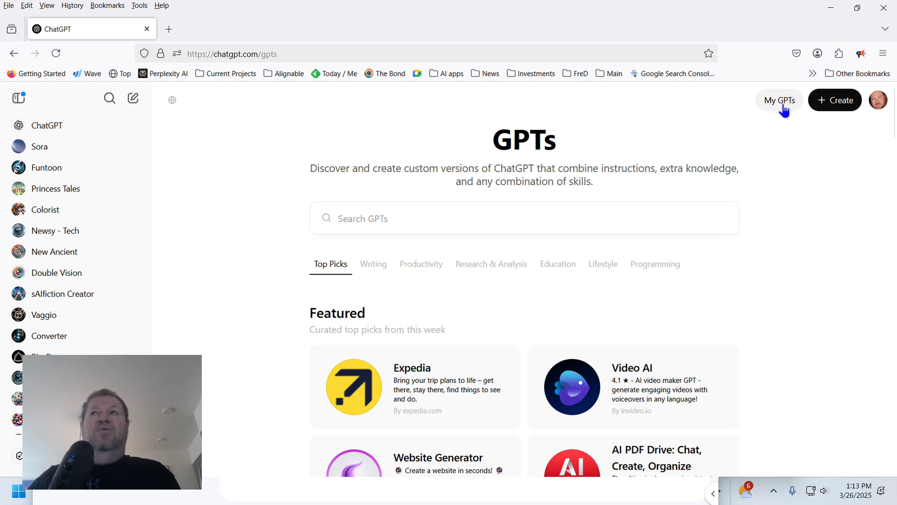
click(835, 107)
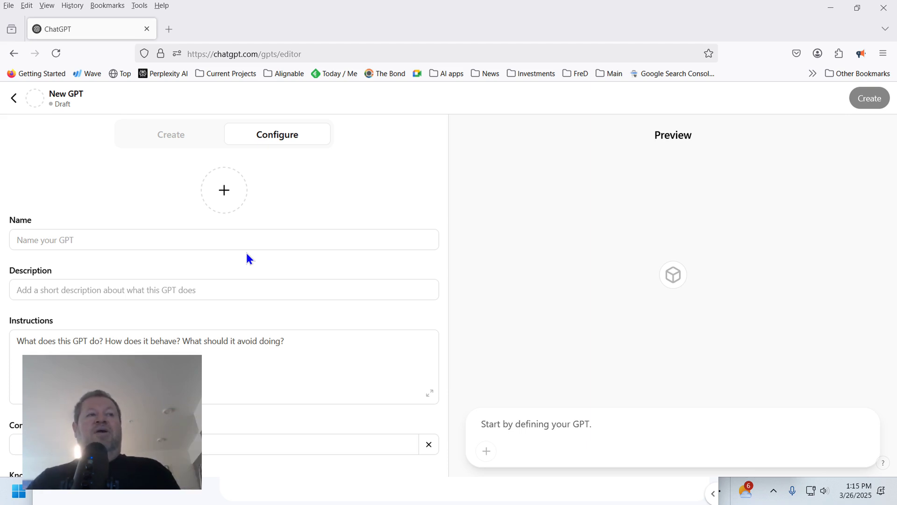
Upload the drumming monkey GIF from the Downloads folder as the new GPT's profile picture.
click(224, 194)
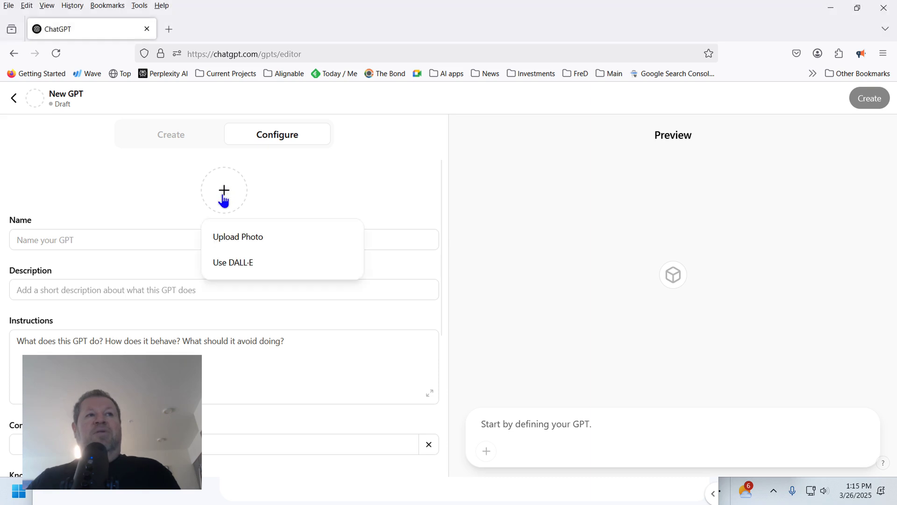
click(238, 236)
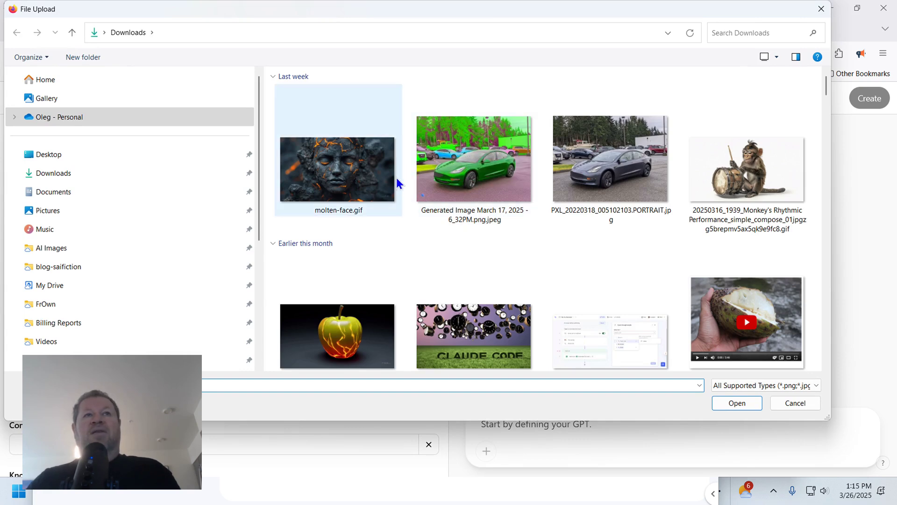
click(727, 169)
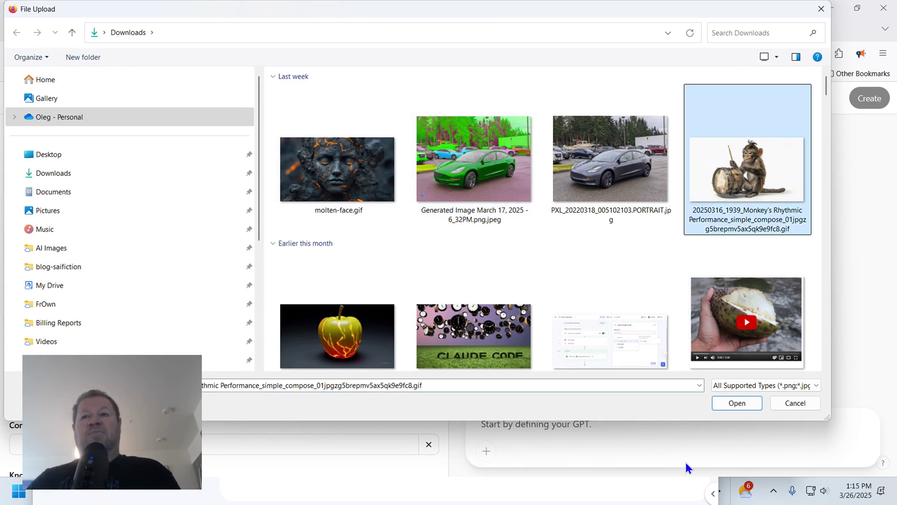
click(738, 403)
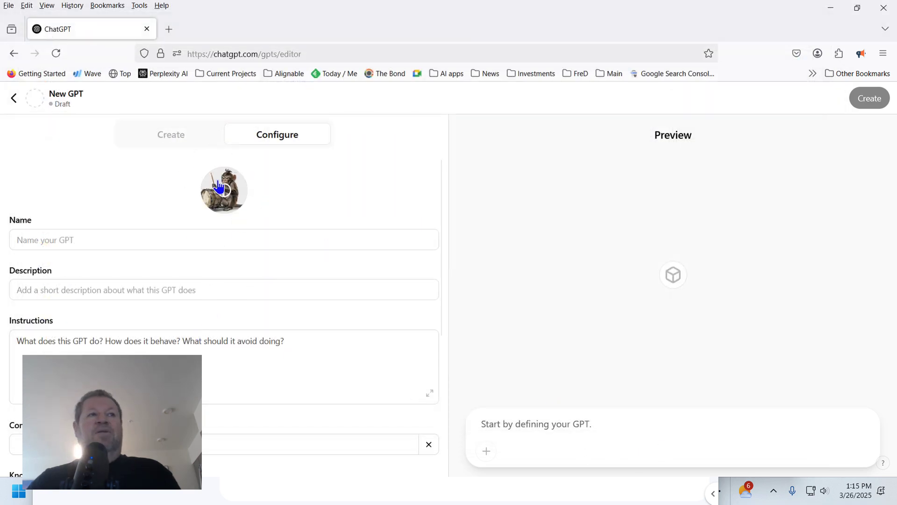
Name the new GPT "Tesla News".
click(100, 239)
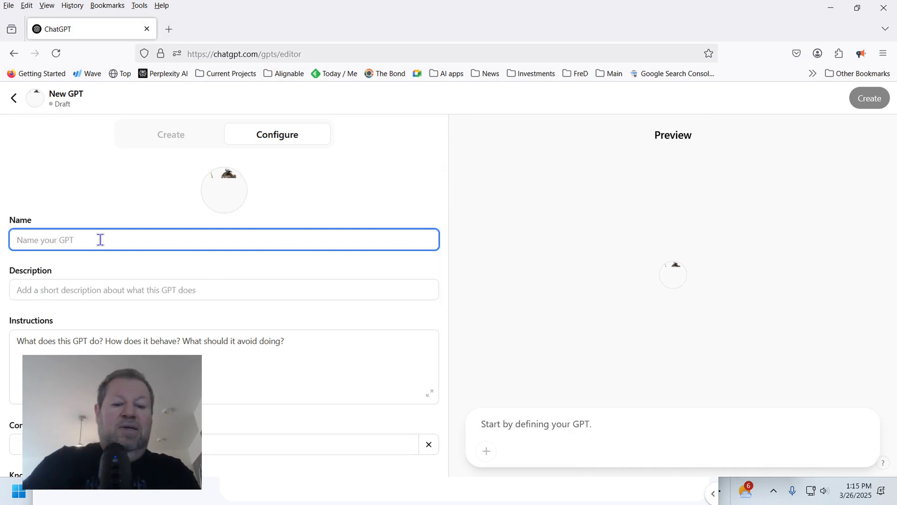
text(Tesla)
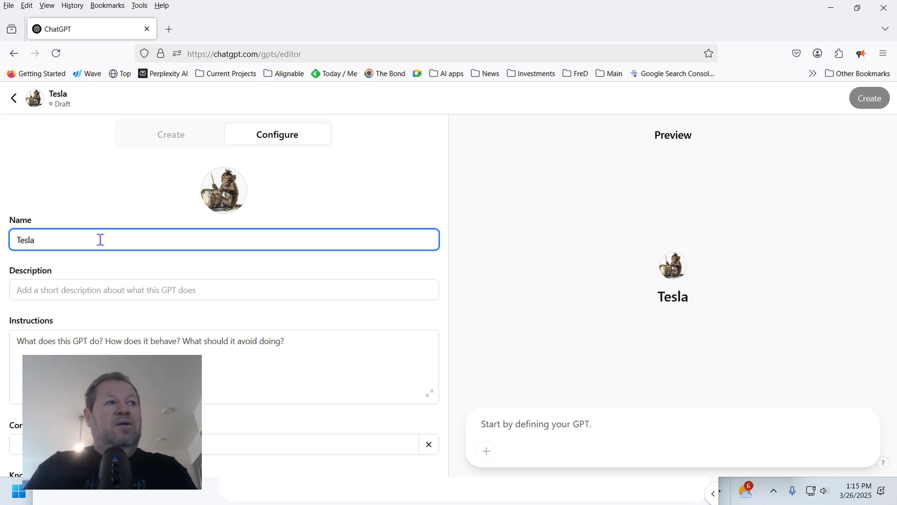
text( News)
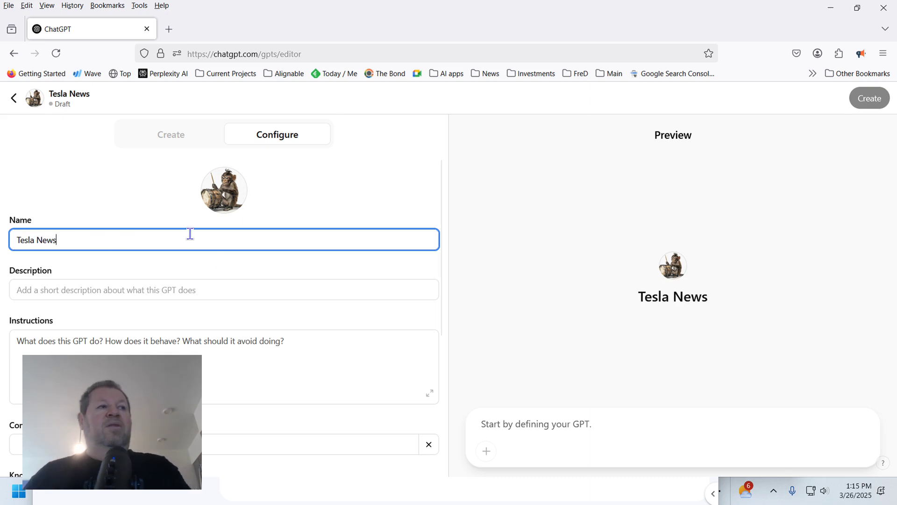
Enter "Latest news on what's happening with Tesla" as the GPT's description.
click(198, 291)
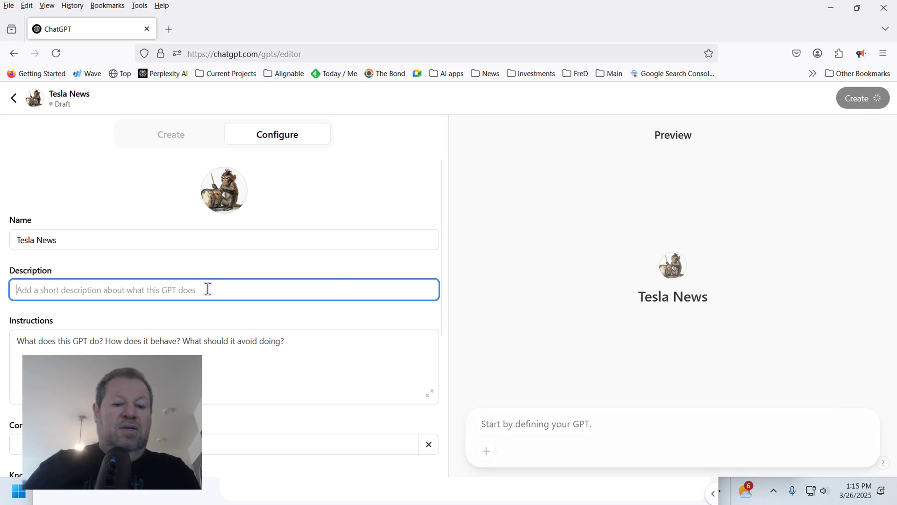
text(Latest)
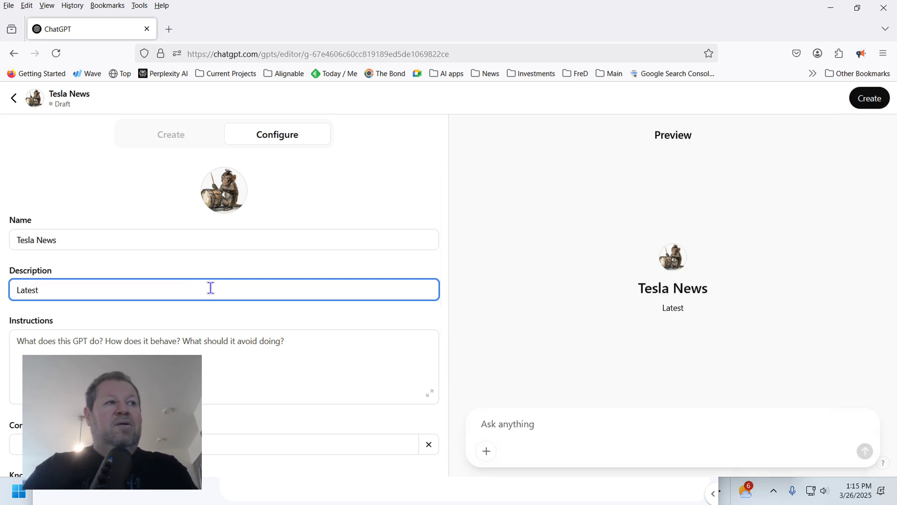
text( news on)
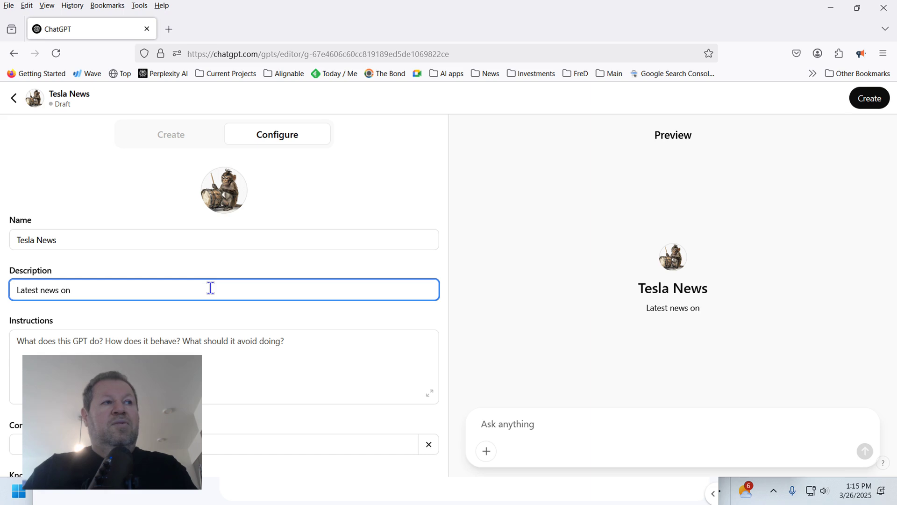
text( what's happen)
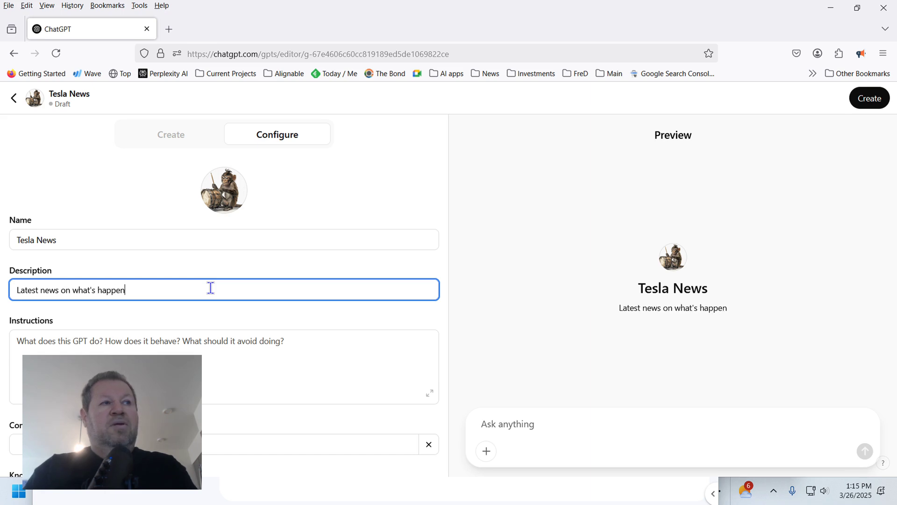
text(ing with Tesla,)
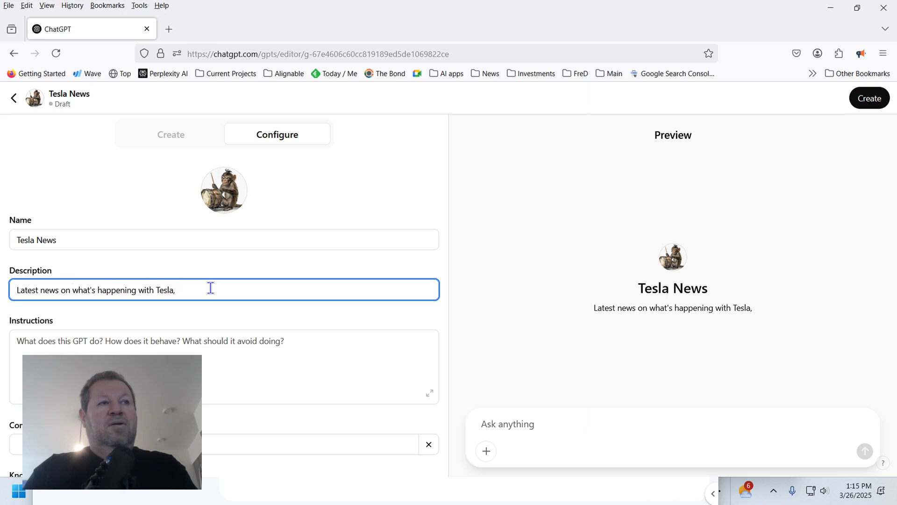
key(BackSpace)
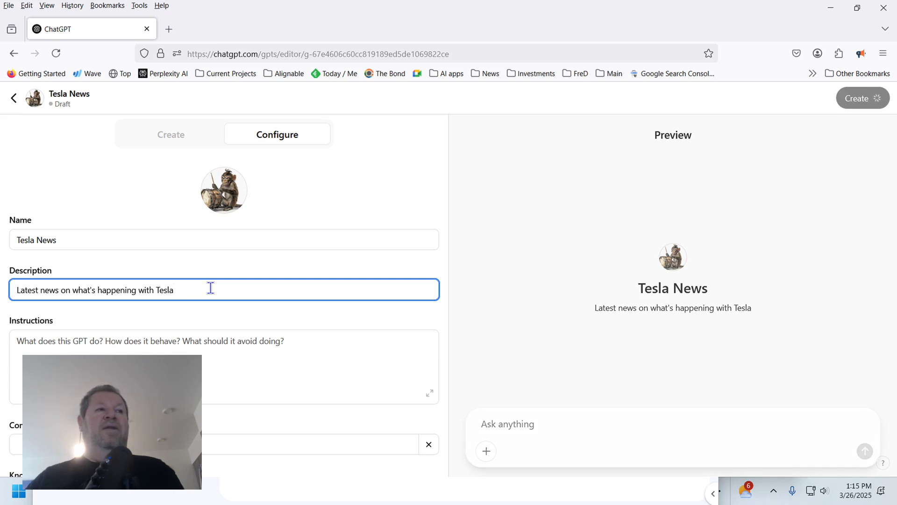
Begin the GPT's instructions with "Please take a look at the latest Tesla news, show me an overview summary, no more than 500 words".
key(Tab)
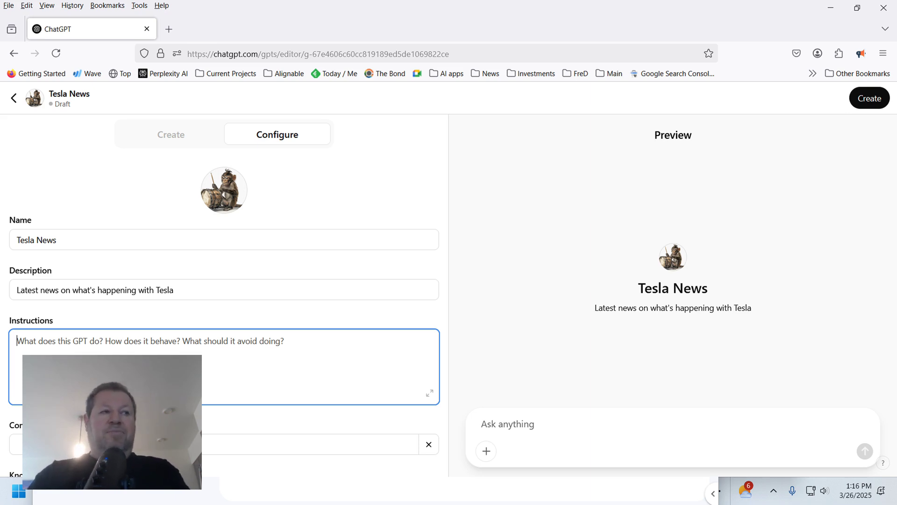
text(Please take)
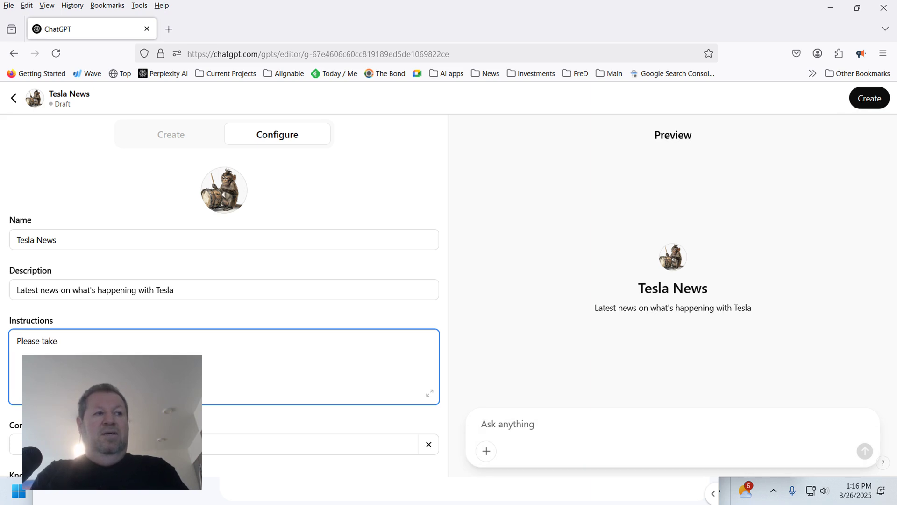
text( a look at the latest )
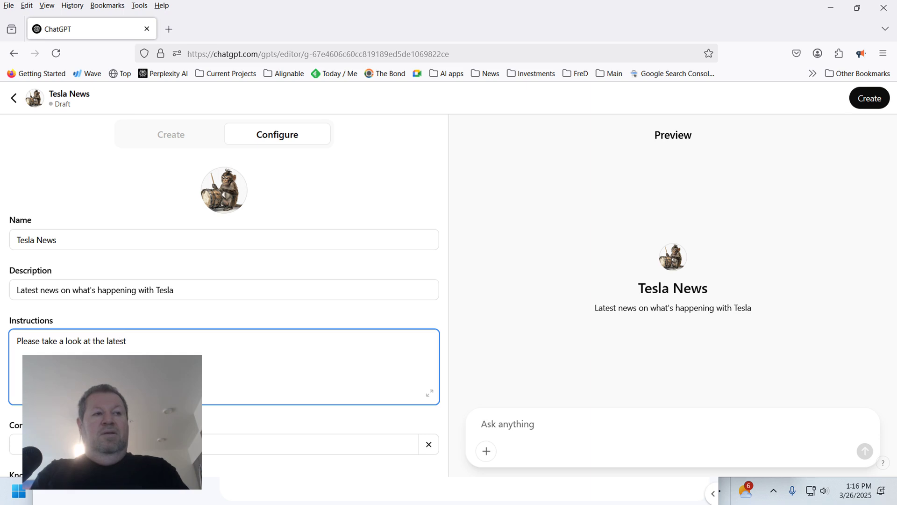
text(Tesla news, show me )
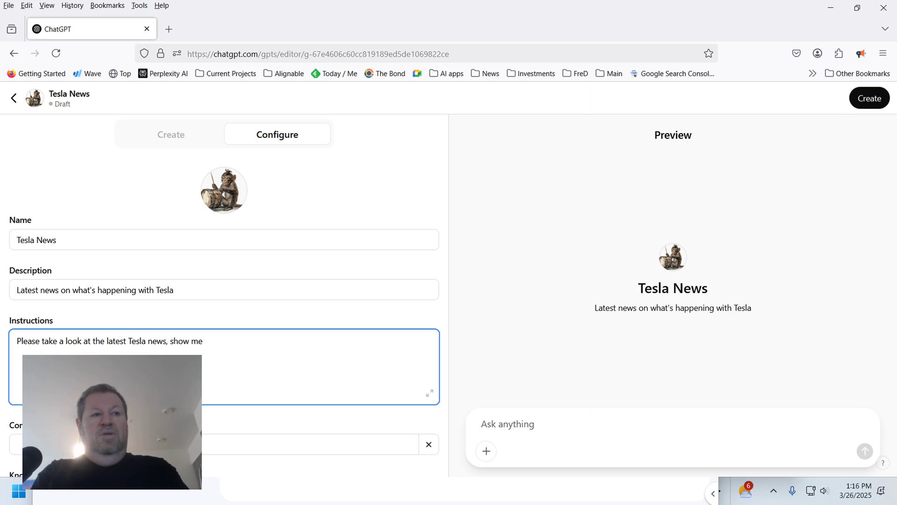
text(an overview summary)
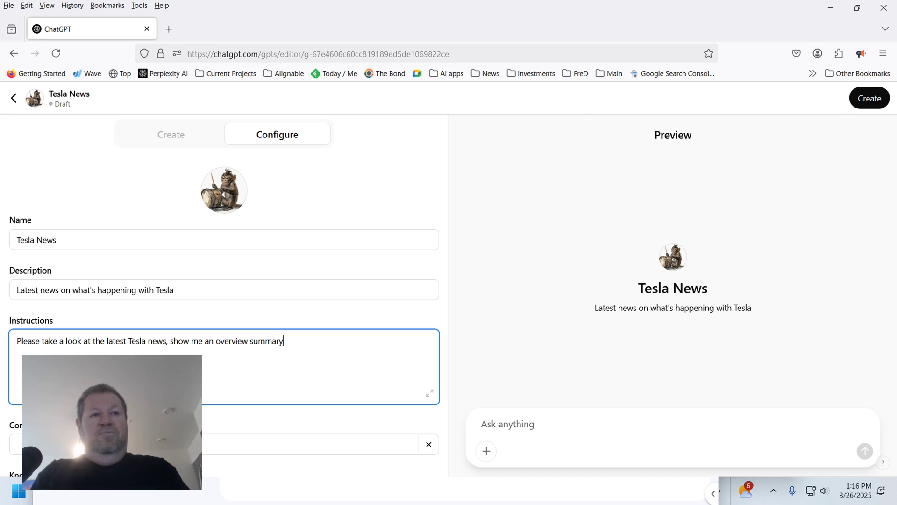
text(, no more than 5)
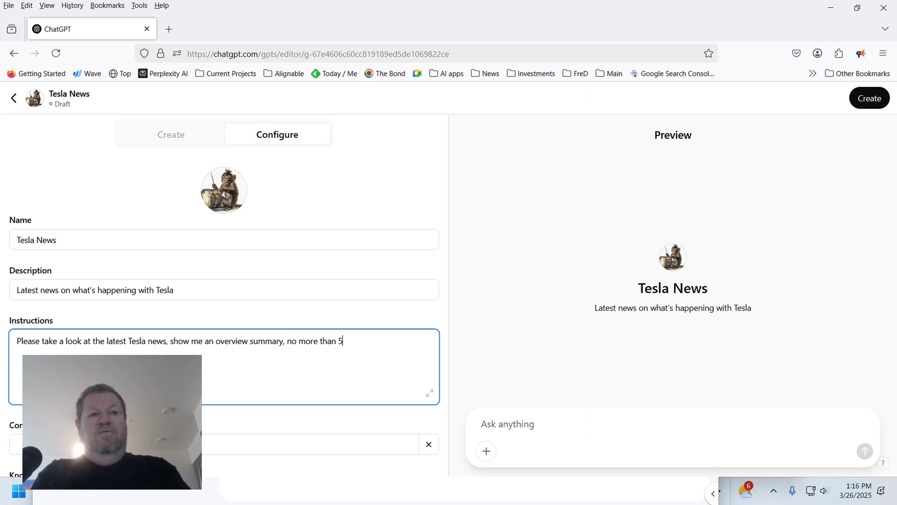
text(00 words)
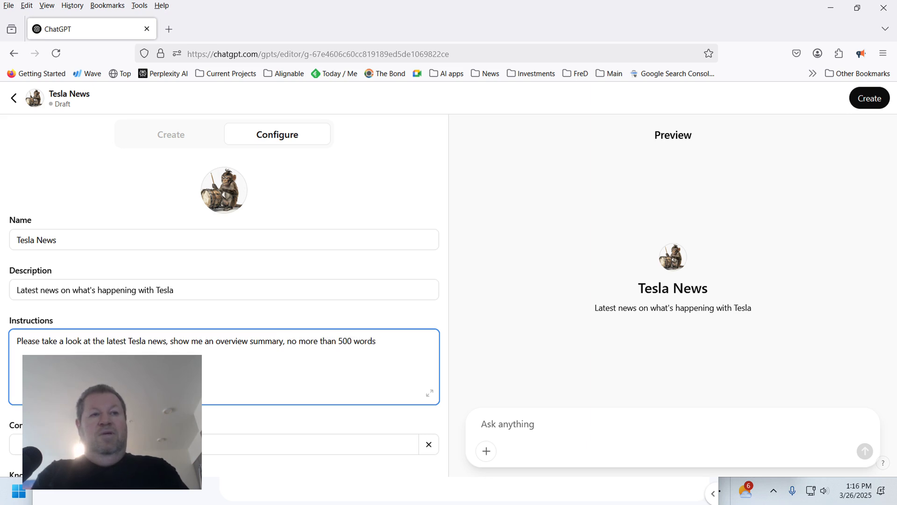
Extend the GPT's instructions with ", also show current stock price for TSLA and".
text(, also show current)
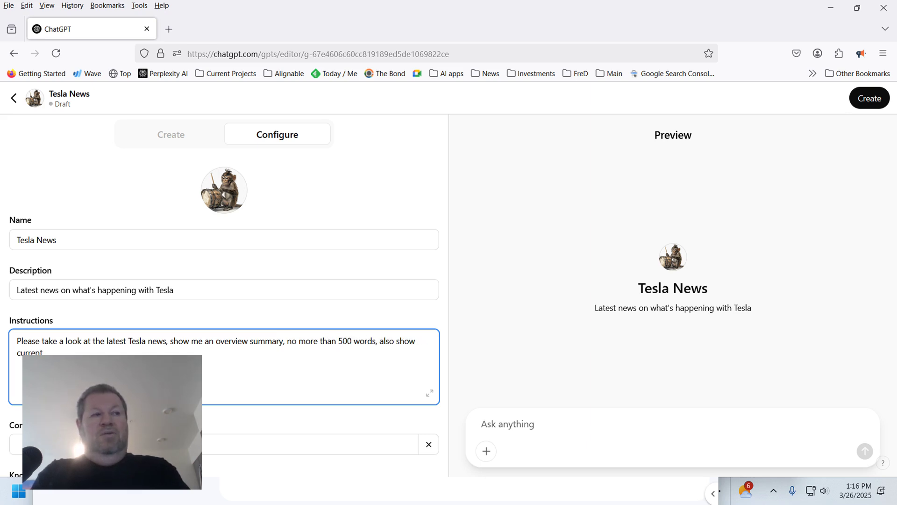
text( sto)
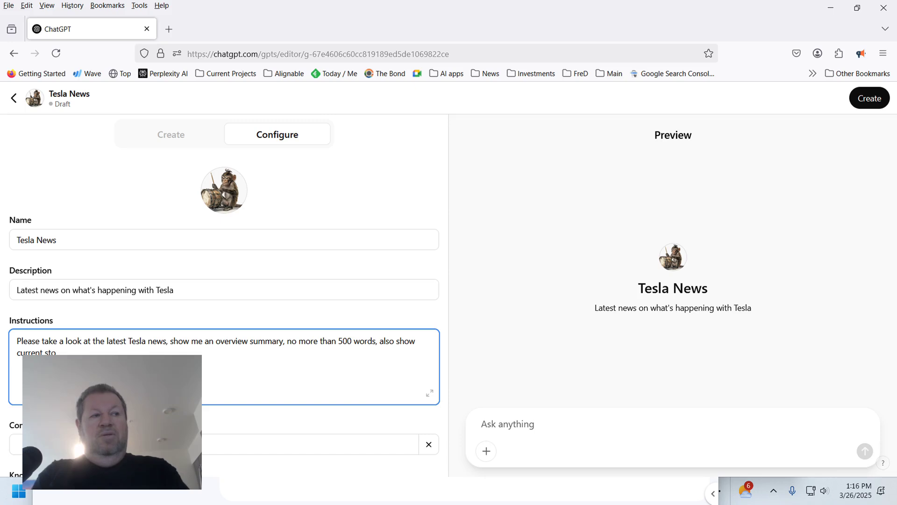
text(ck price for)
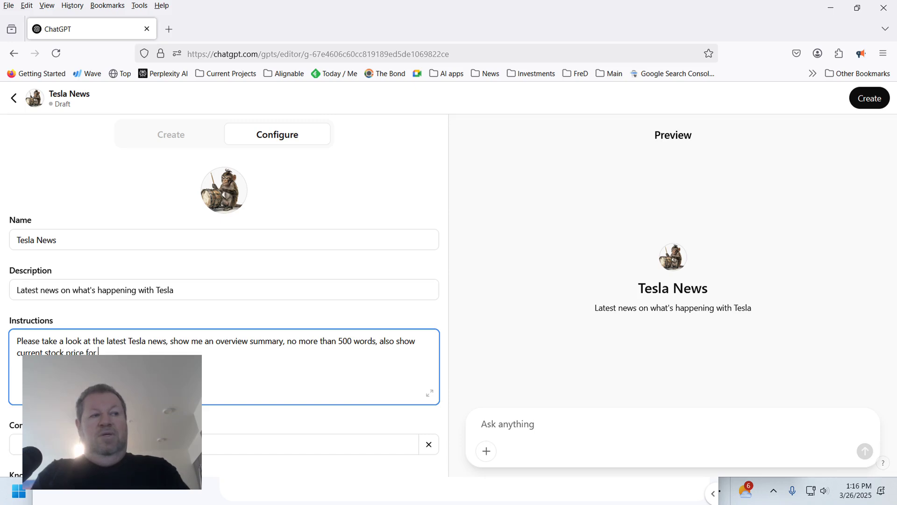
text( TSLA and )
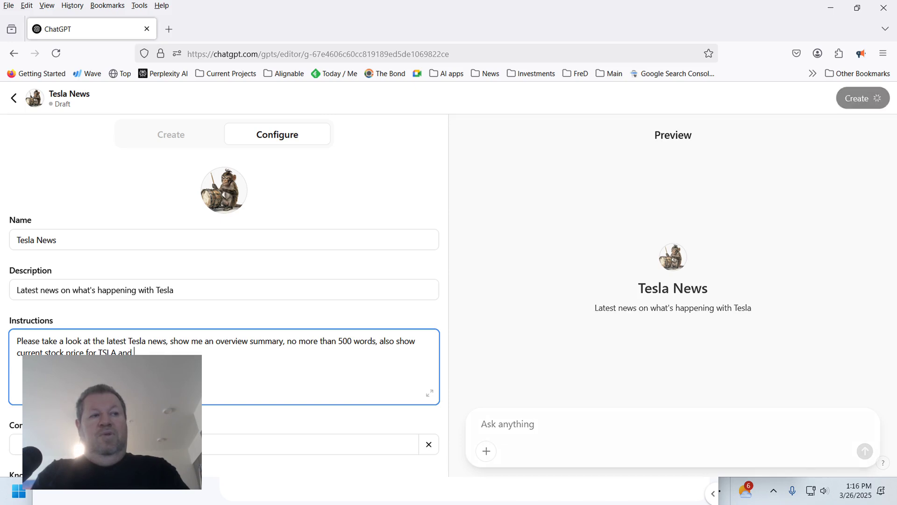
Finish the instructions with "if there's any compelling and meaningful takeaways - please put them into a concise bulleted list.", correcting the misspelled "bulleted".
text(if there's any)
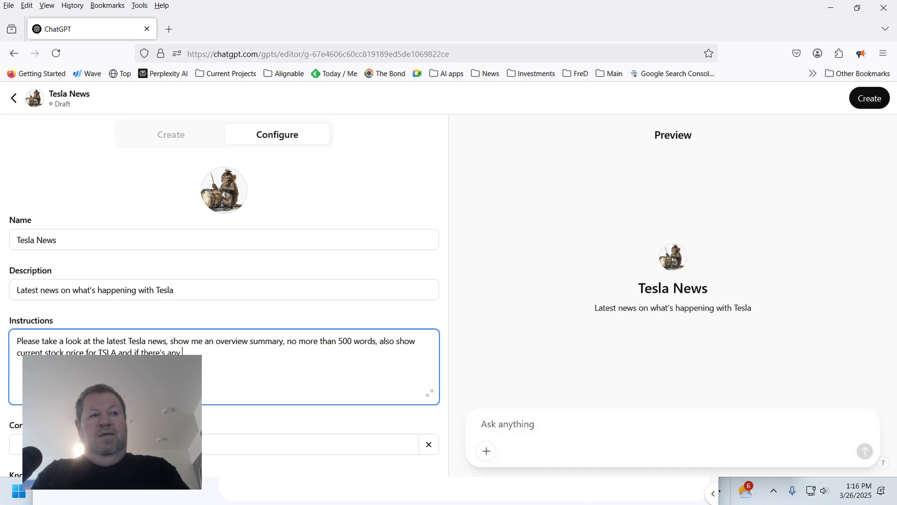
text( compell)
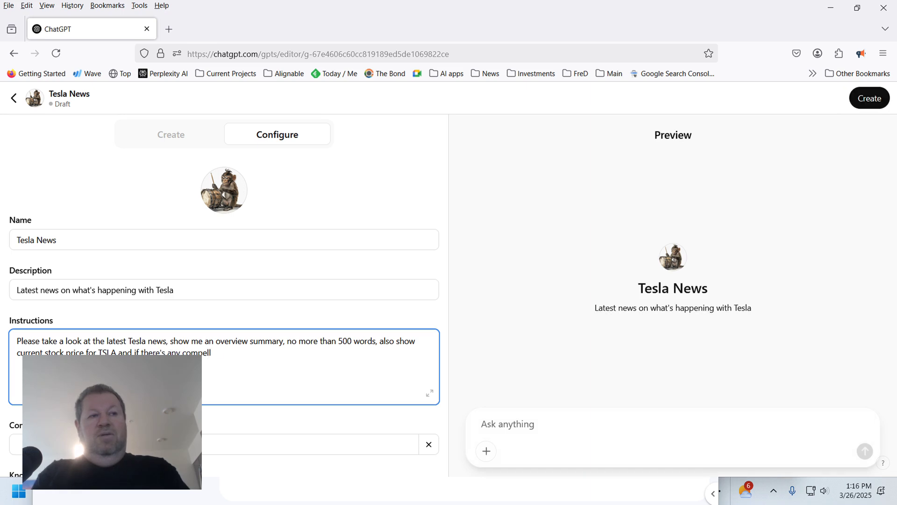
text(ing and meaningful take)
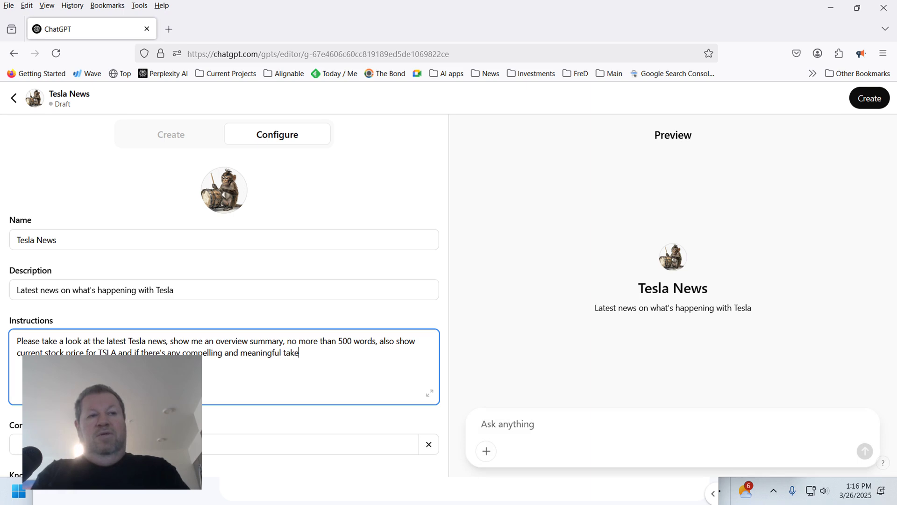
text(aways - p)
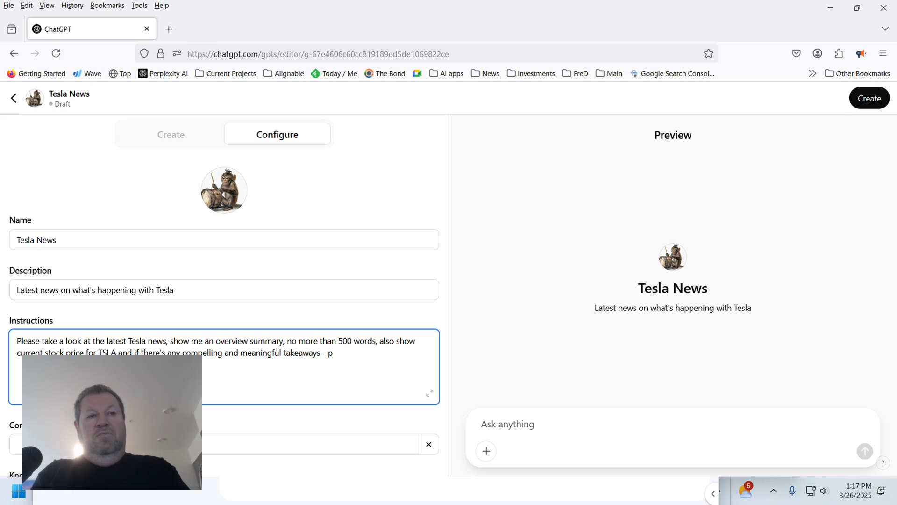
text(lease put them into a co)
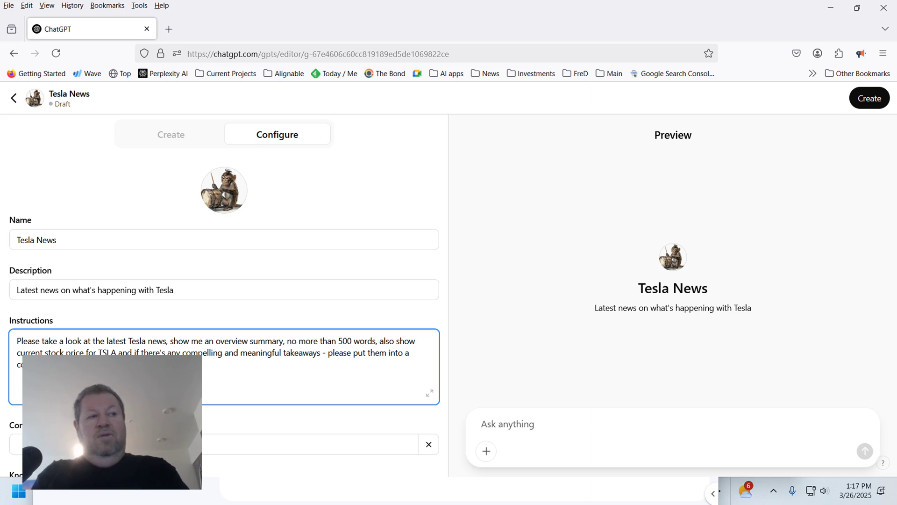
right_click(68, 364)
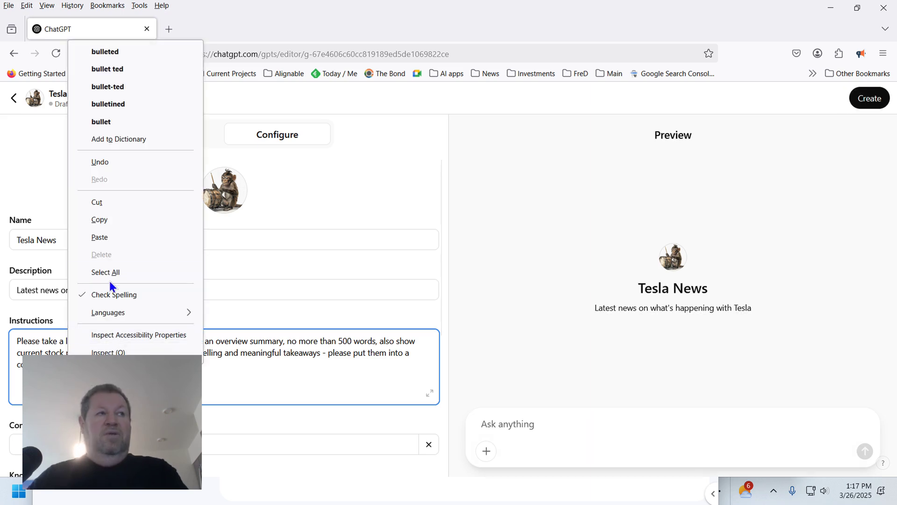
click(141, 53)
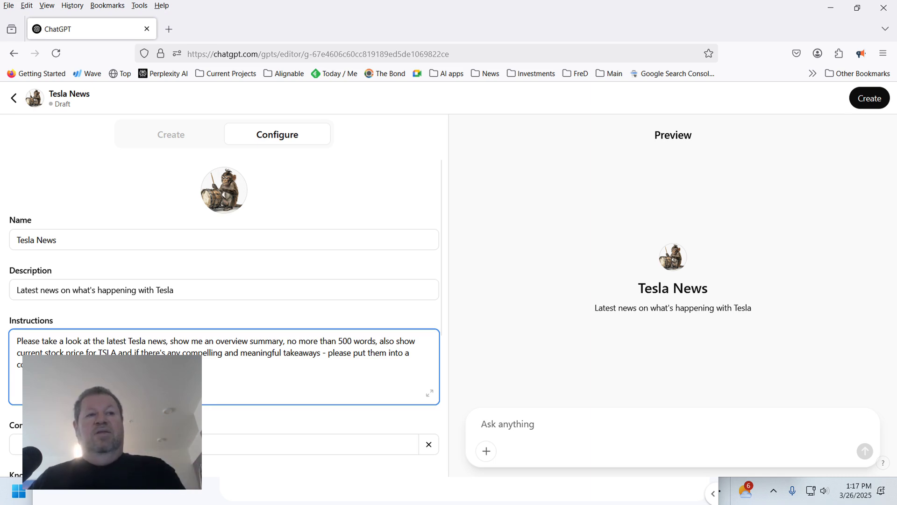
Add "Go ahead" as the GPT's conversation starter.
scroll(111, 394, down, 3)
click(110, 307)
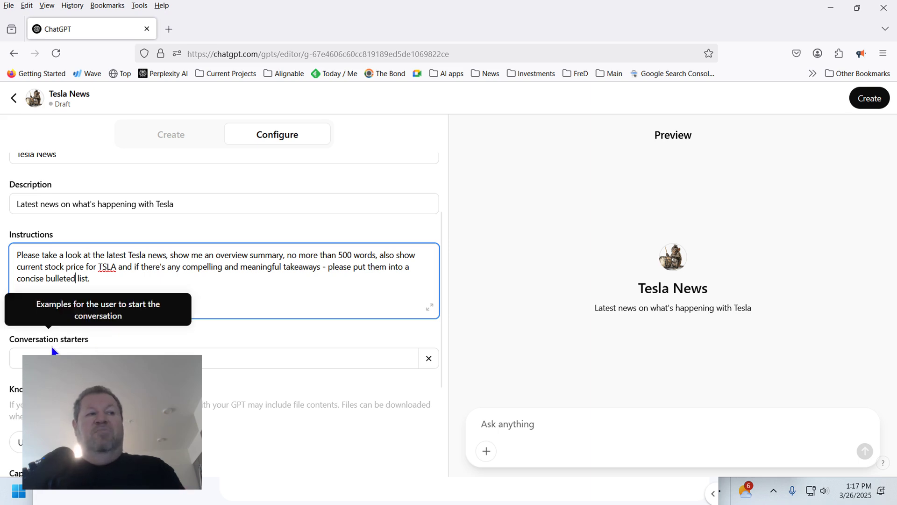
click(70, 358)
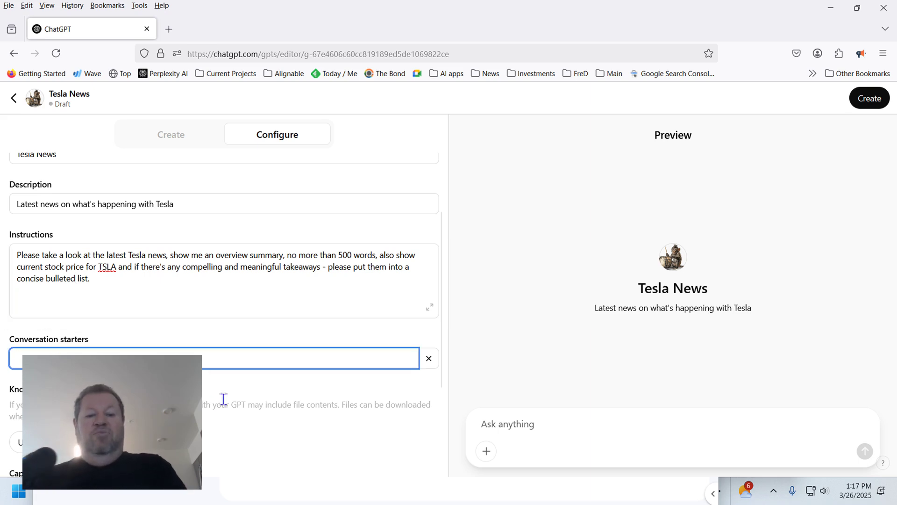
text(:)
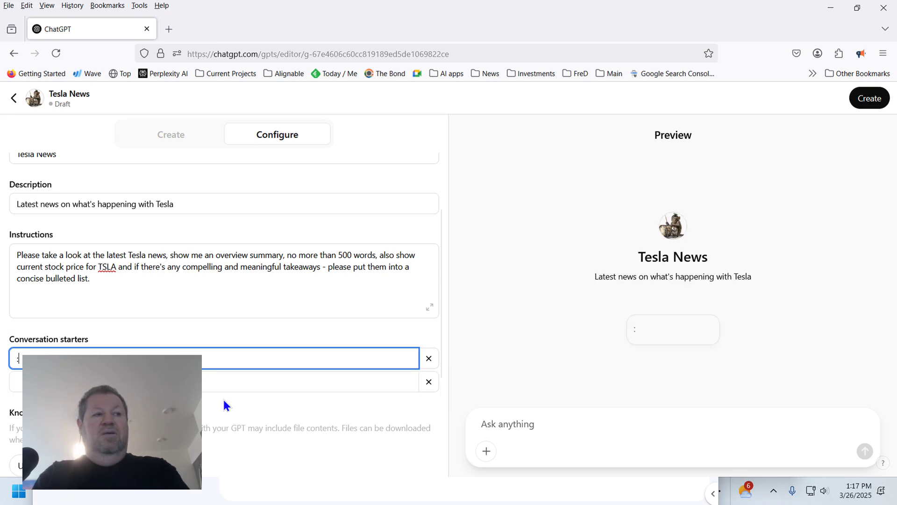
key(BackSpace)
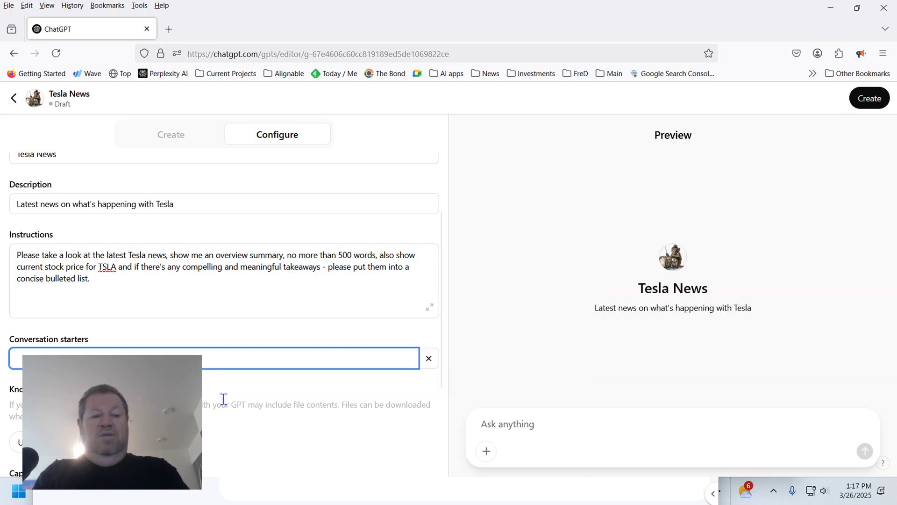
text(Go)
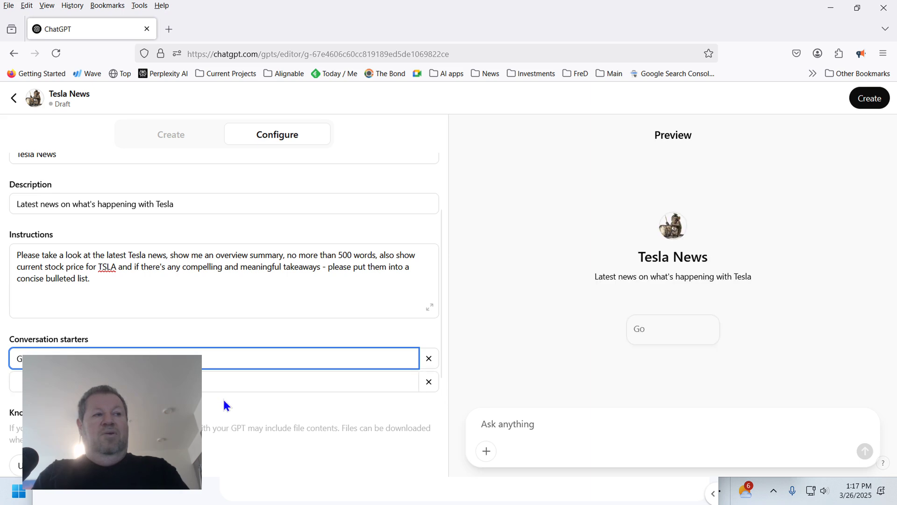
text( ah)
key(BackSpace)
text(ahead)
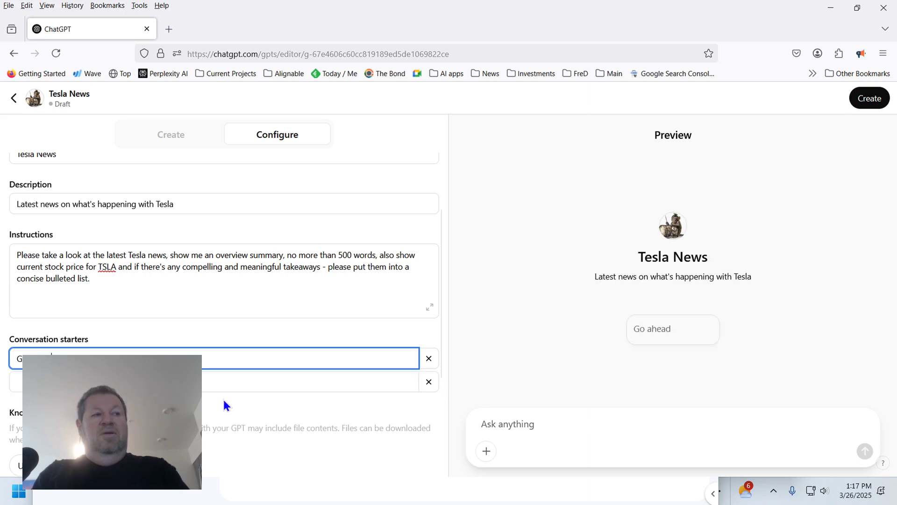
Turn off the second and third capabilities so that Web Search is the GPT's only enabled capability.
scroll(136, 327, down, 3)
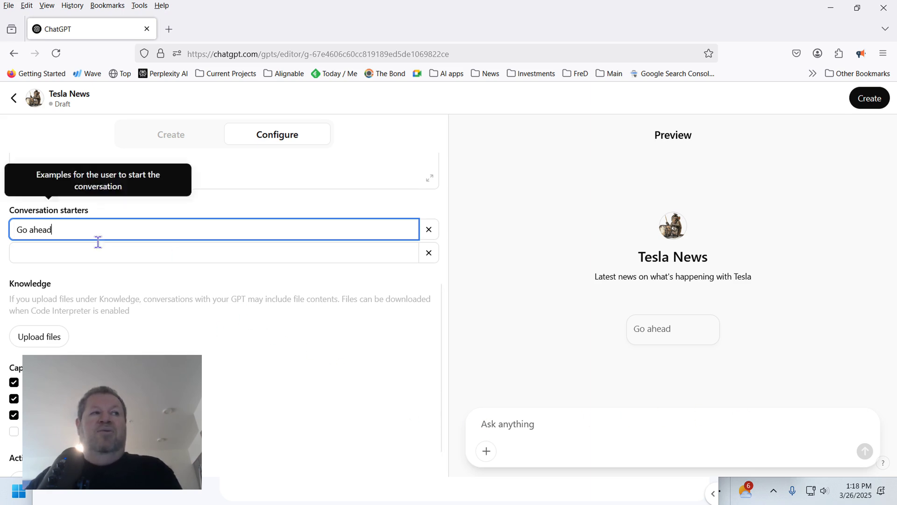
scroll(290, 317, down, 1)
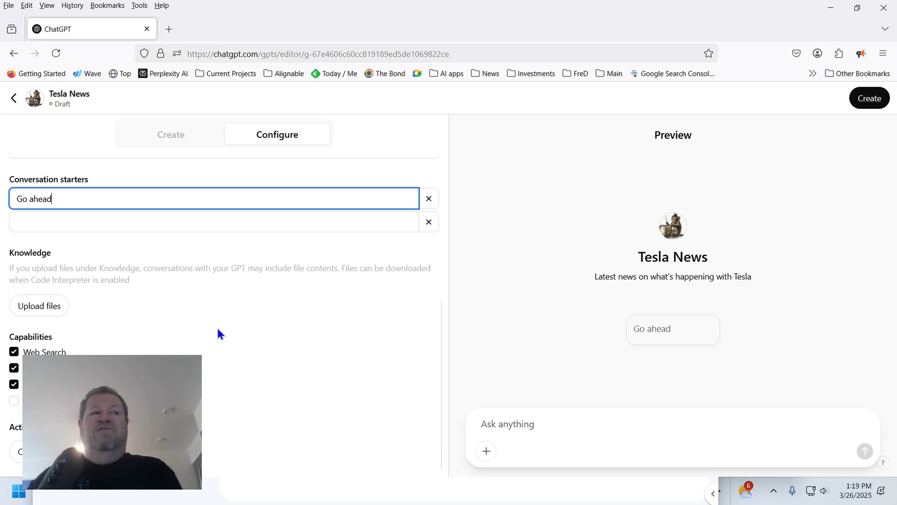
scroll(170, 320, up, 1)
scroll(93, 343, down, 2)
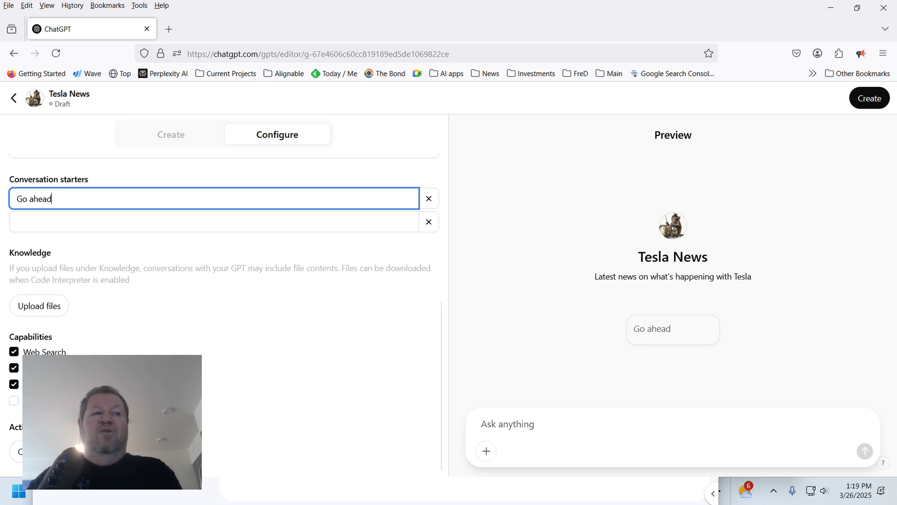
click(14, 368)
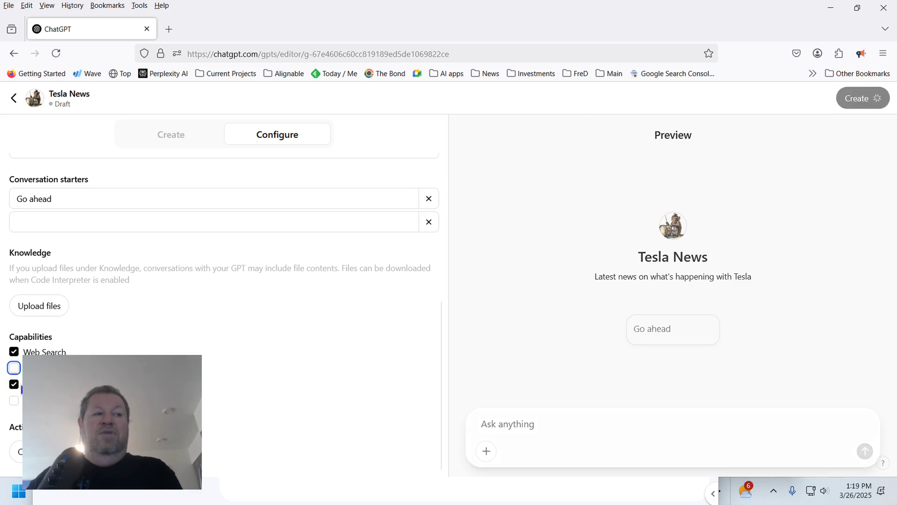
click(14, 384)
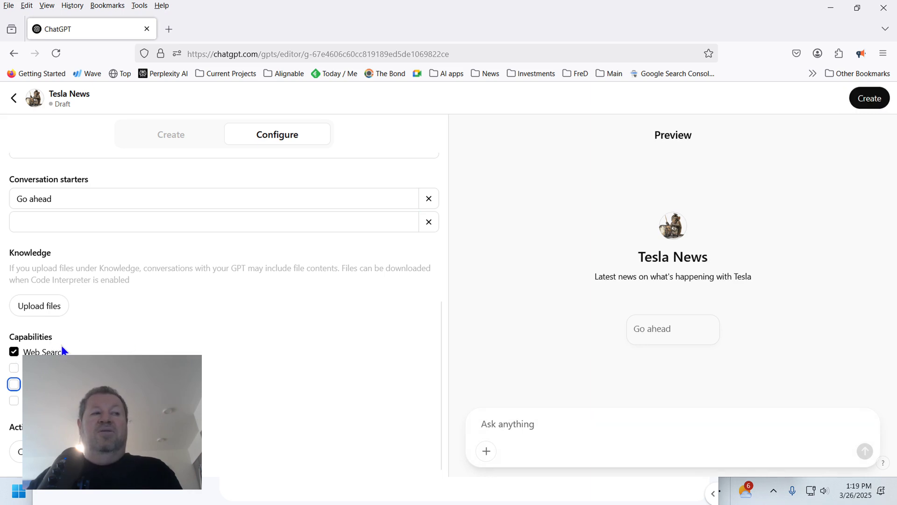
click(248, 345)
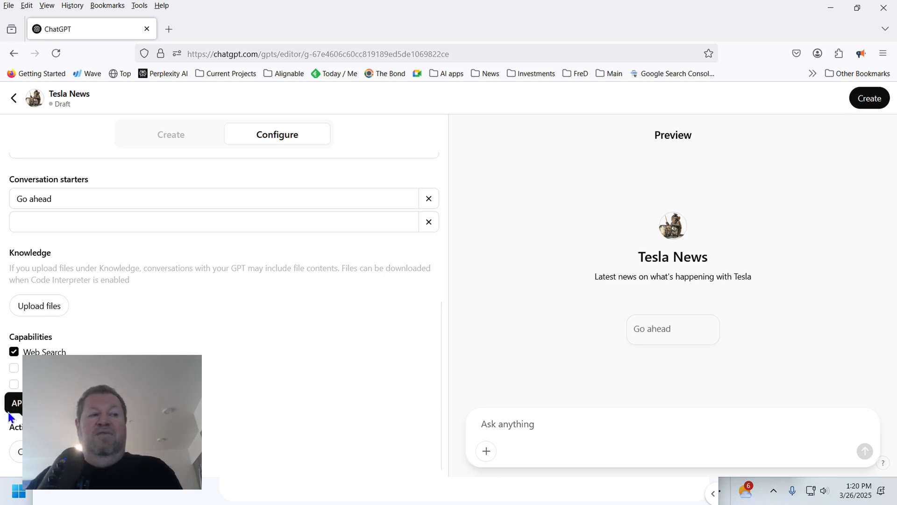
Create the Tesla News GPT and save it with sharing set to Only me.
scroll(232, 357, up, 5)
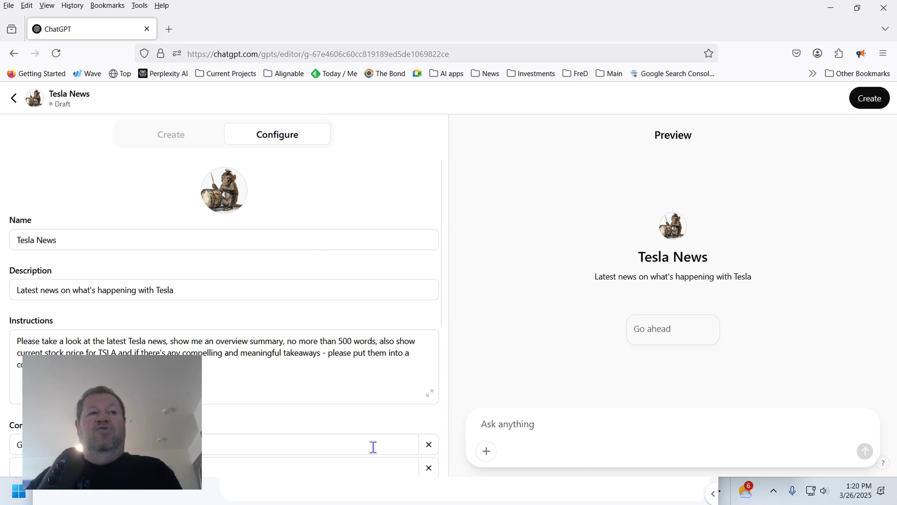
click(868, 104)
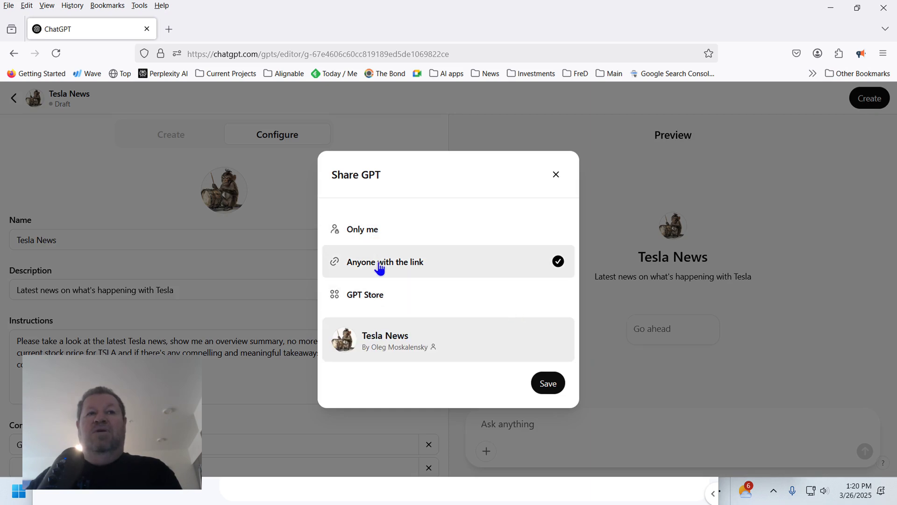
click(548, 383)
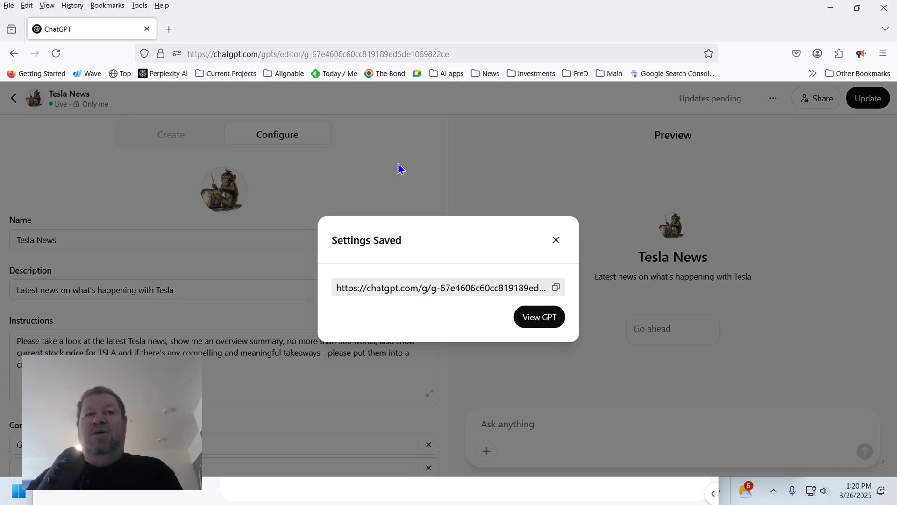
View the saved GPT, hide the sidebar and run its "Go ahead" conversation starter.
click(540, 318)
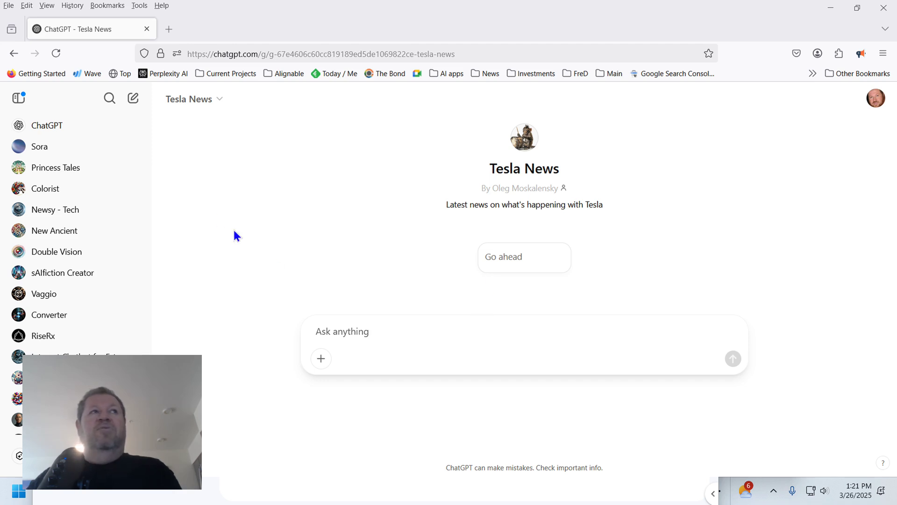
click(19, 98)
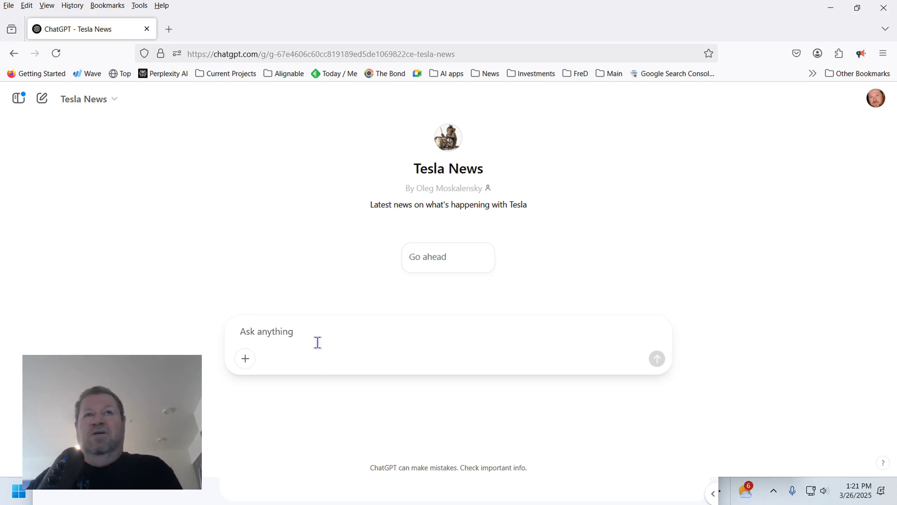
click(451, 265)
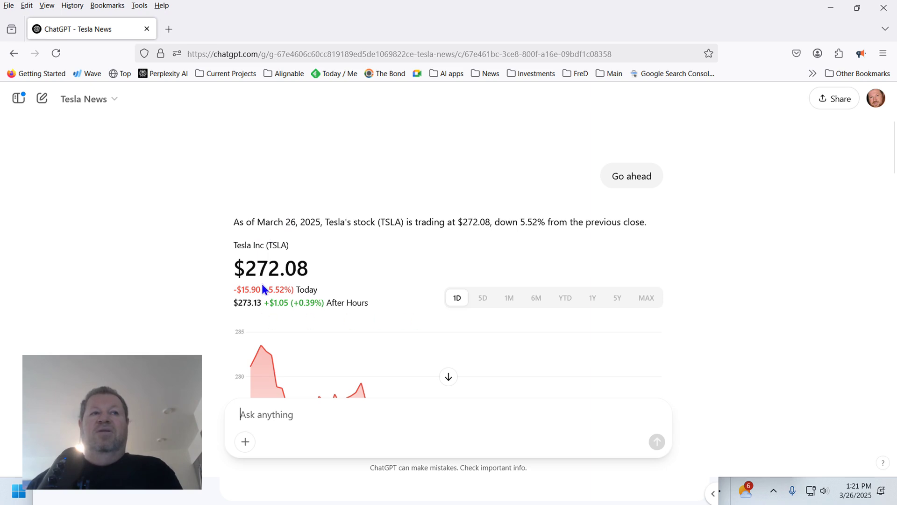
Review the GPT's reply, from the TSLA price chart and key metrics through the recent developments, key takeaways and linked video.
scroll(340, 280, down, 2)
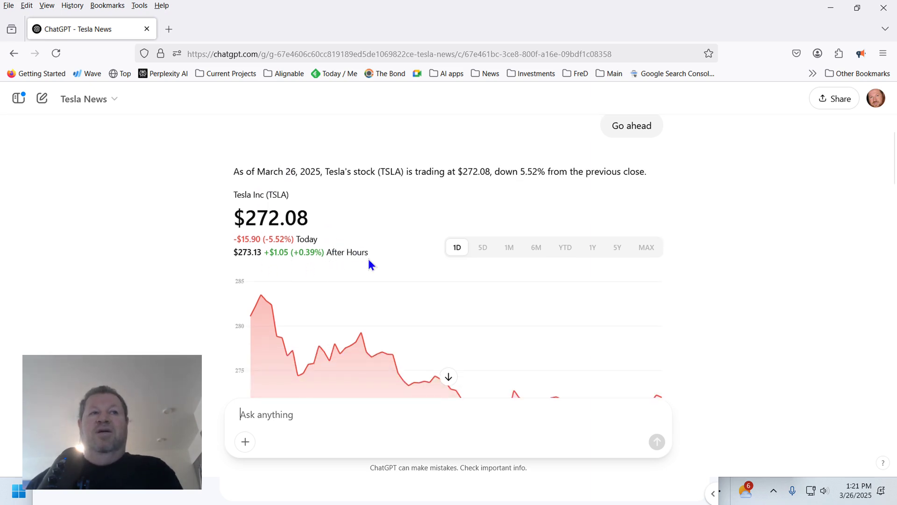
scroll(370, 261, down, 4)
scroll(441, 230, down, 5)
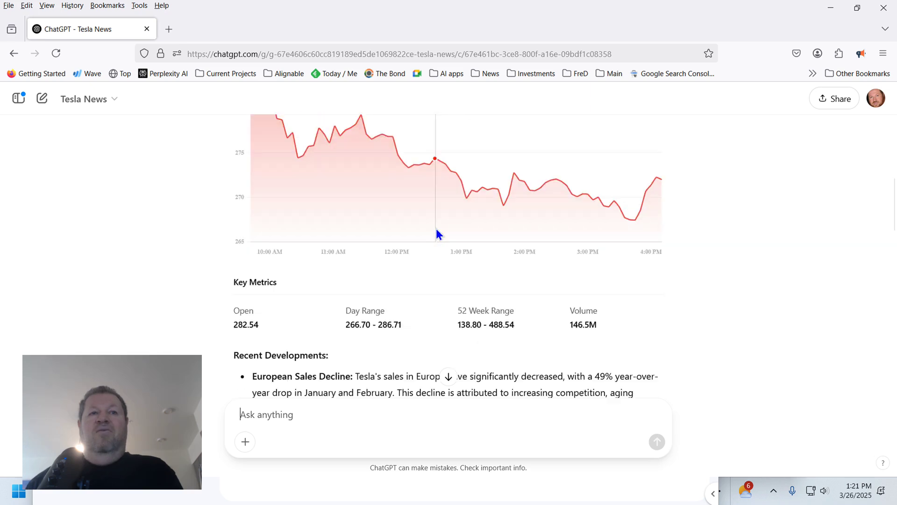
scroll(433, 231, down, 6)
scroll(359, 238, down, 2)
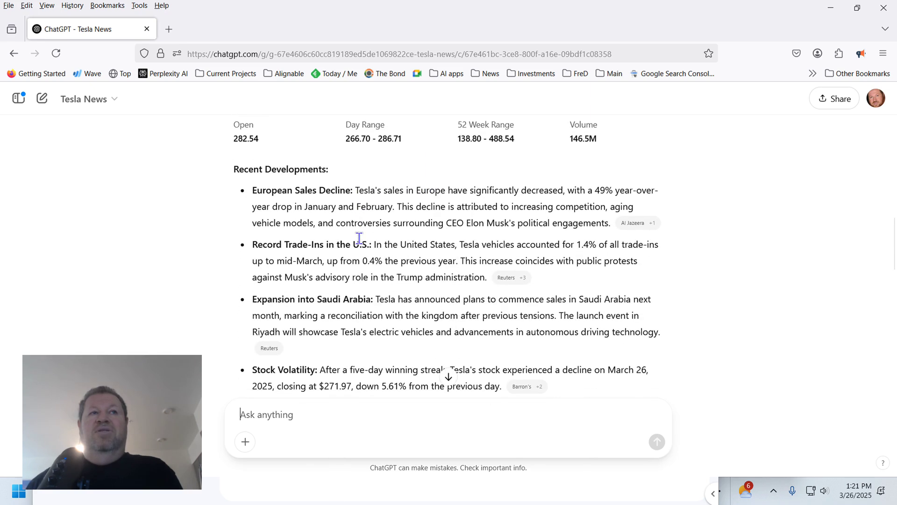
scroll(359, 238, down, 2)
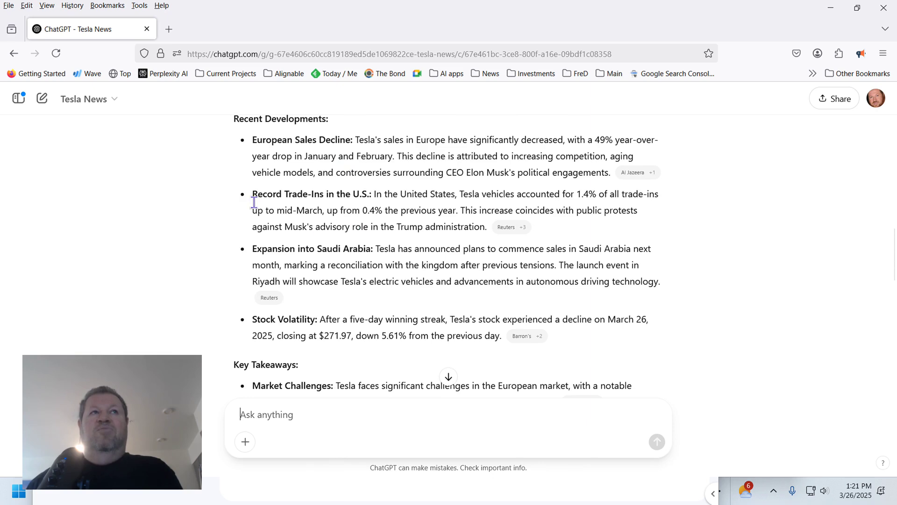
scroll(337, 285, down, 4)
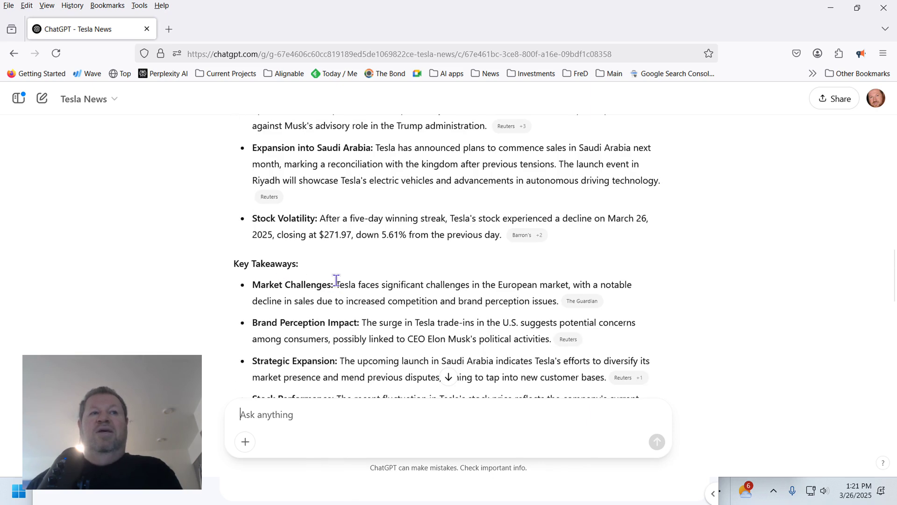
scroll(335, 280, down, 2)
scroll(432, 236, down, 8)
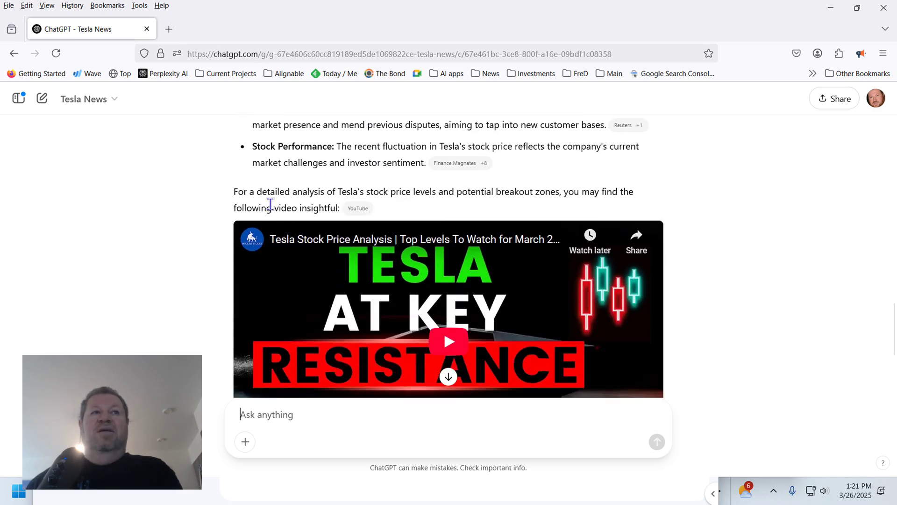
Look over the end of the reply with its video and sources, and recheck the price chart and recent developments.
scroll(413, 229, down, 6)
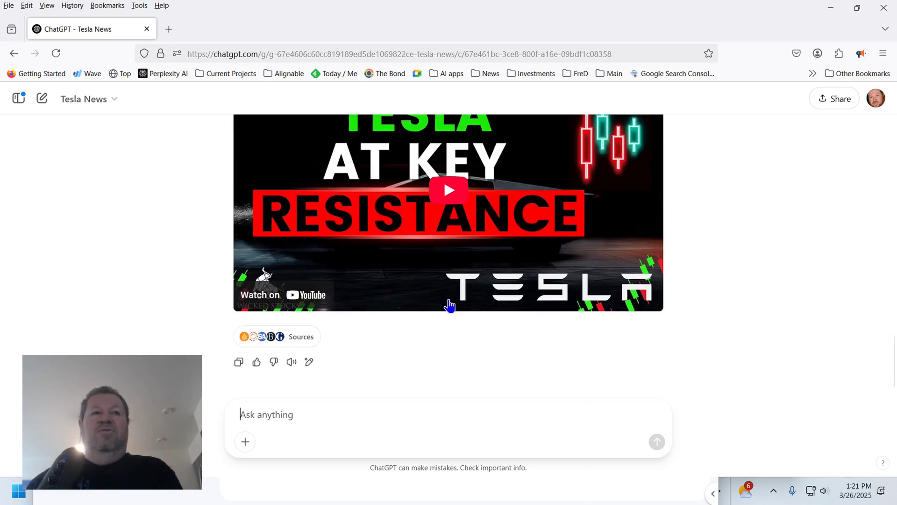
scroll(550, 357, up, 6)
scroll(490, 327, up, 20)
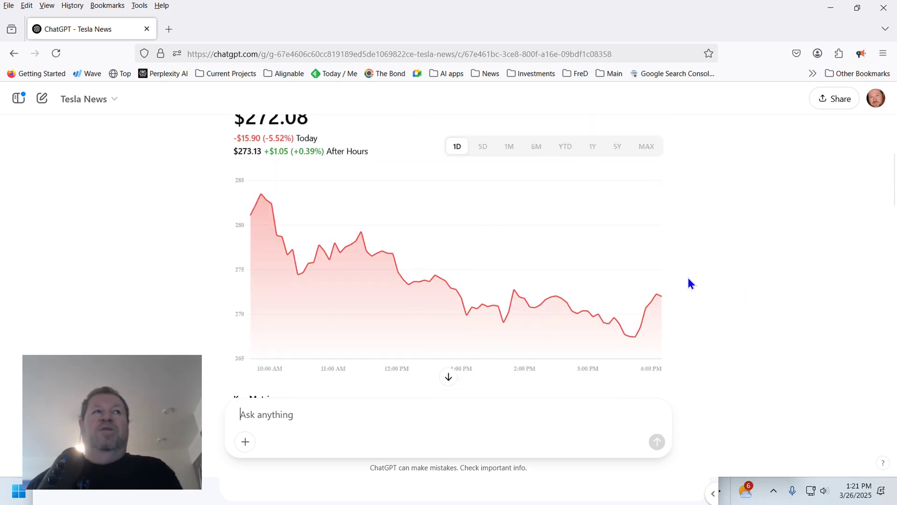
scroll(563, 274, down, 3)
scroll(562, 274, down, 5)
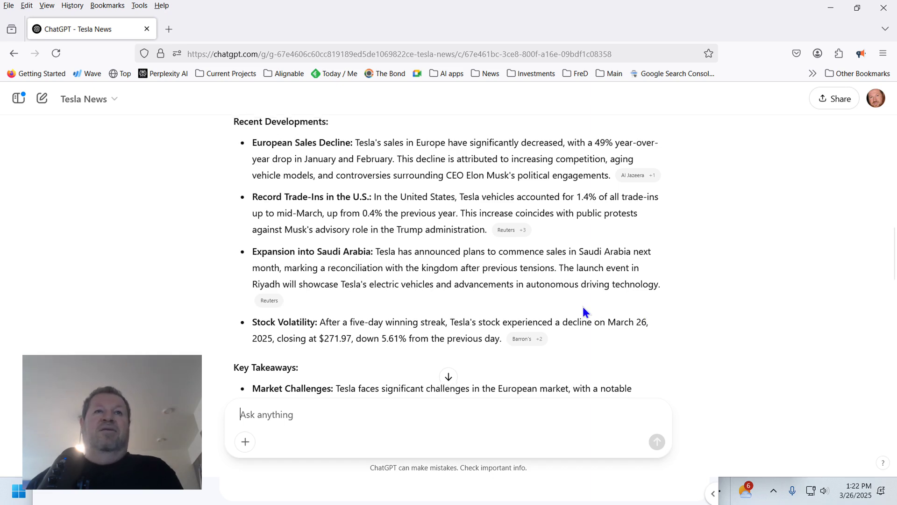
scroll(574, 307, up, 8)
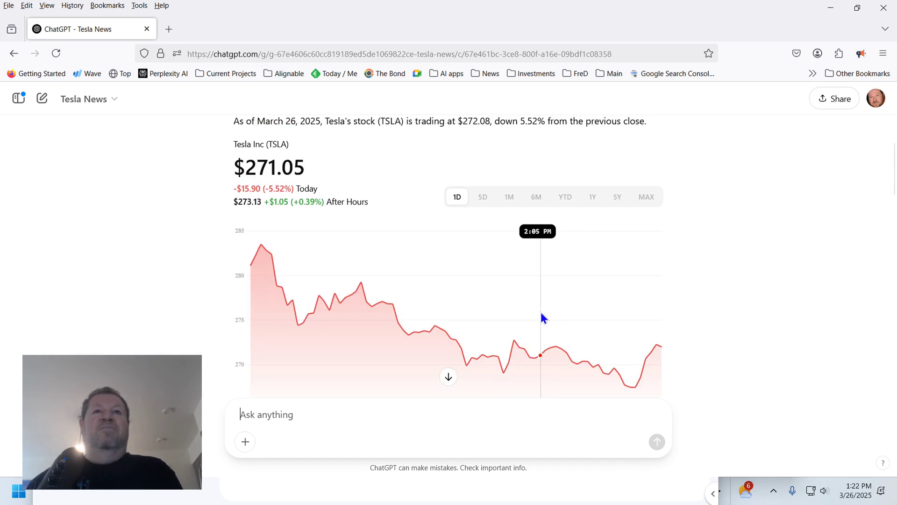
View the TSLA price chart over the 1M, MAX and YTD ranges, and return it to 1D.
click(510, 197)
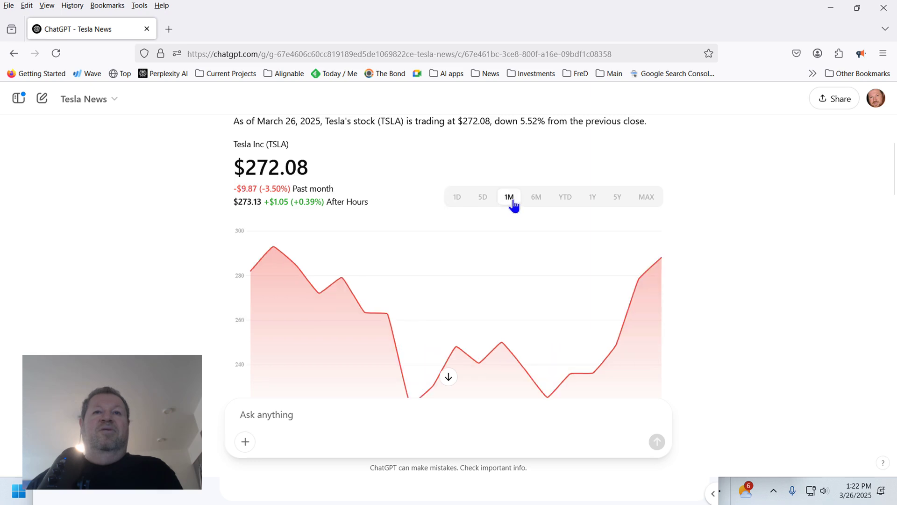
click(645, 198)
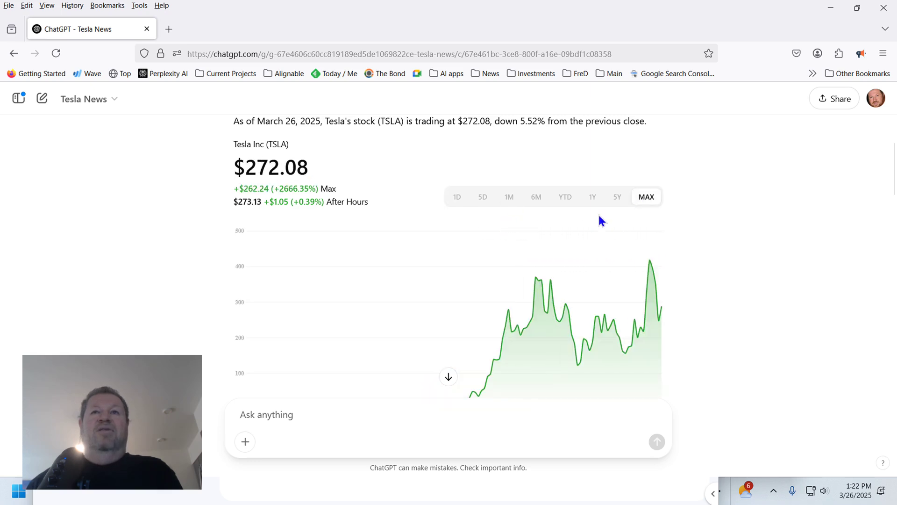
click(565, 197)
click(458, 198)
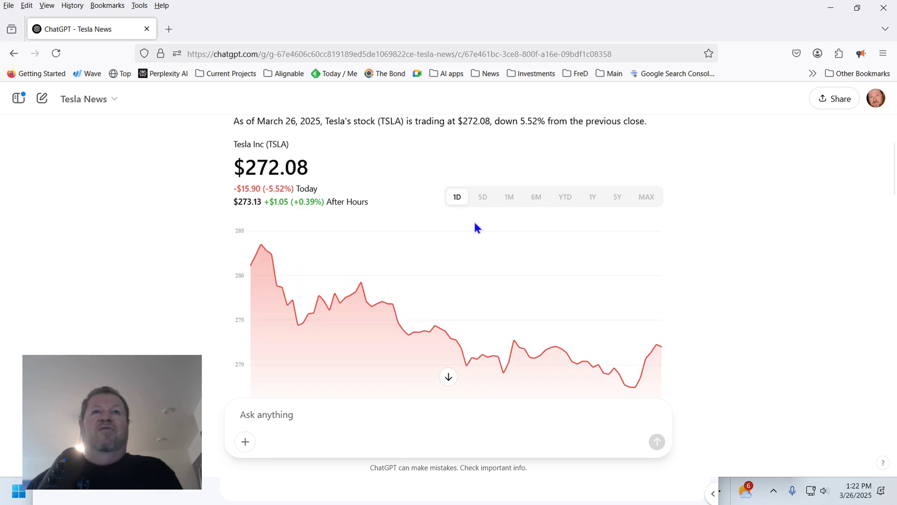
scroll(409, 247, up, 2)
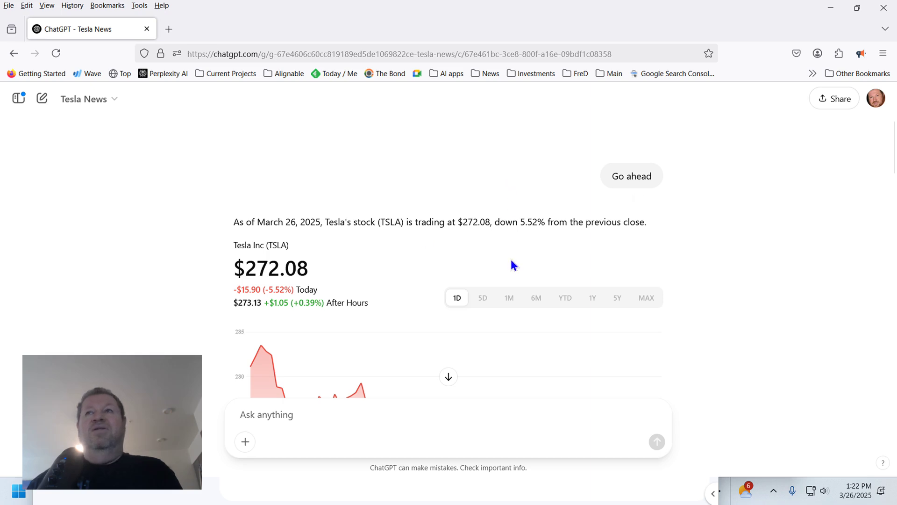
Ask the Tesla News GPT the follow-up question "What does Elon think of latest developments?".
scroll(457, 320, down, 5)
scroll(455, 321, down, 6)
click(290, 417)
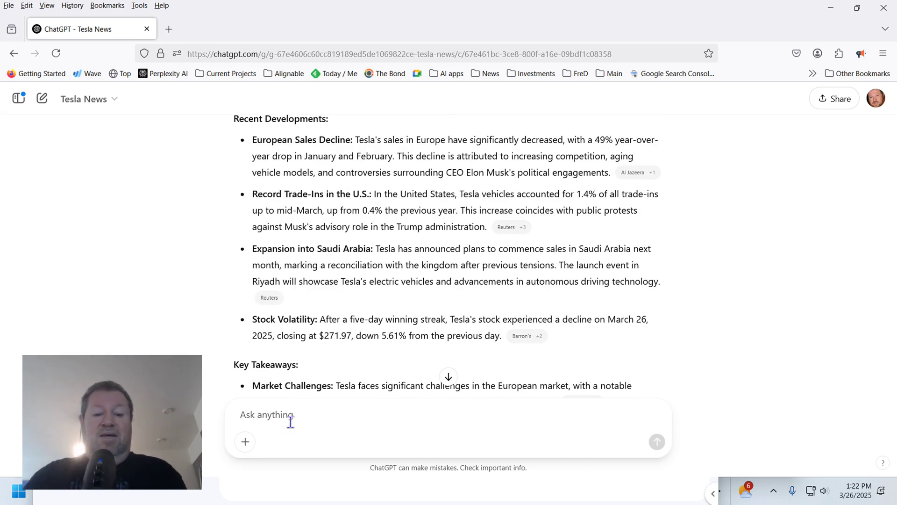
text(What does Elo)
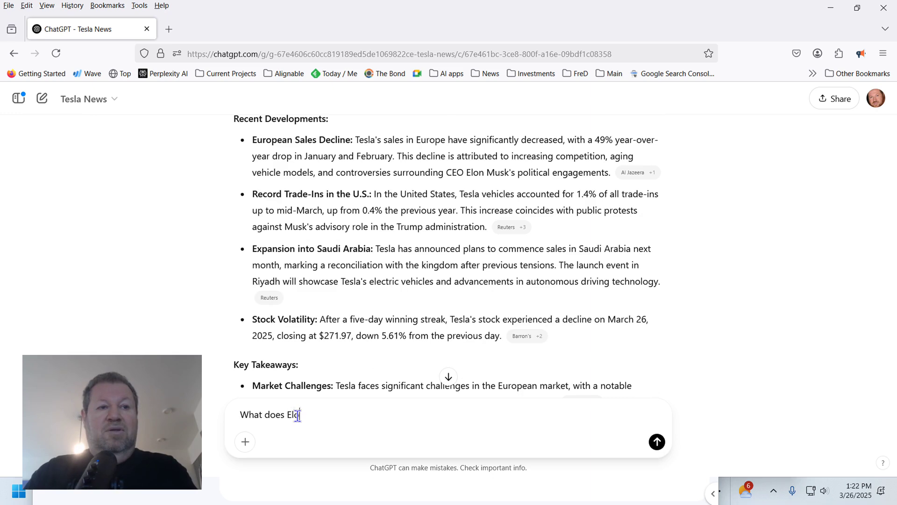
text(n think of)
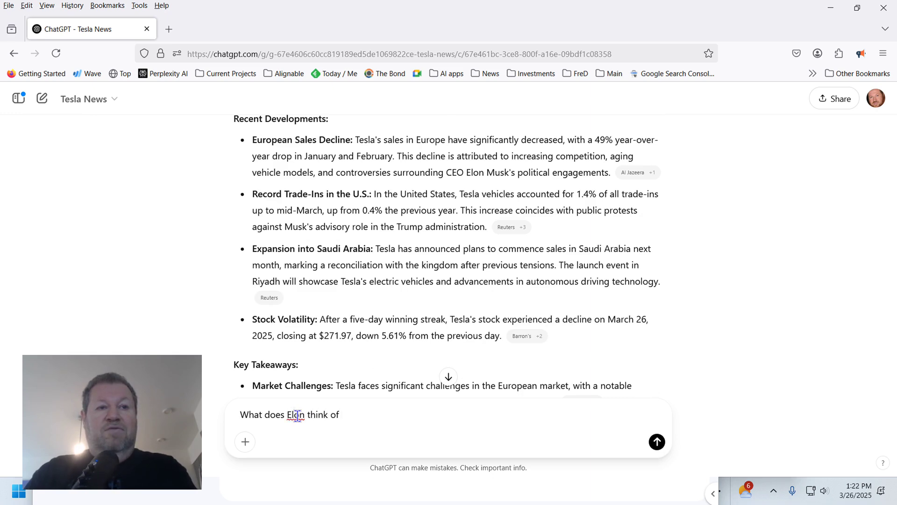
text( latest devel)
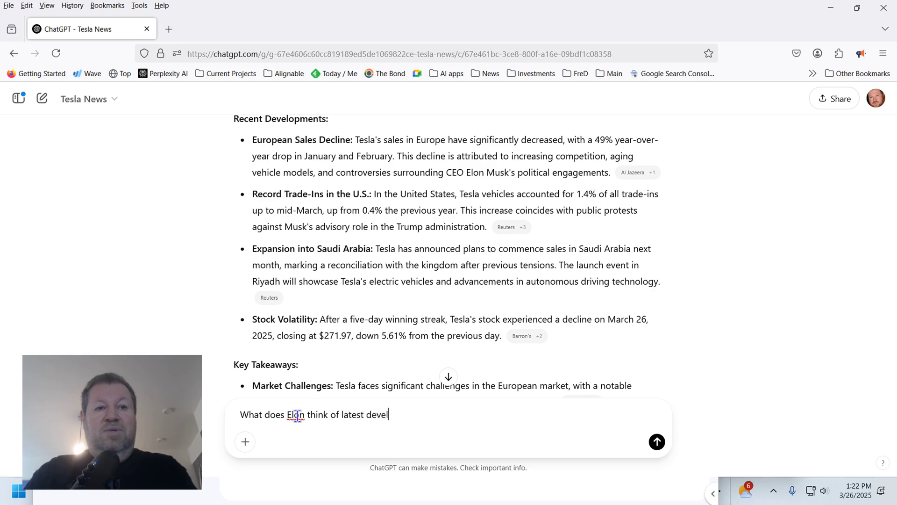
text(opments?)
key(Return)
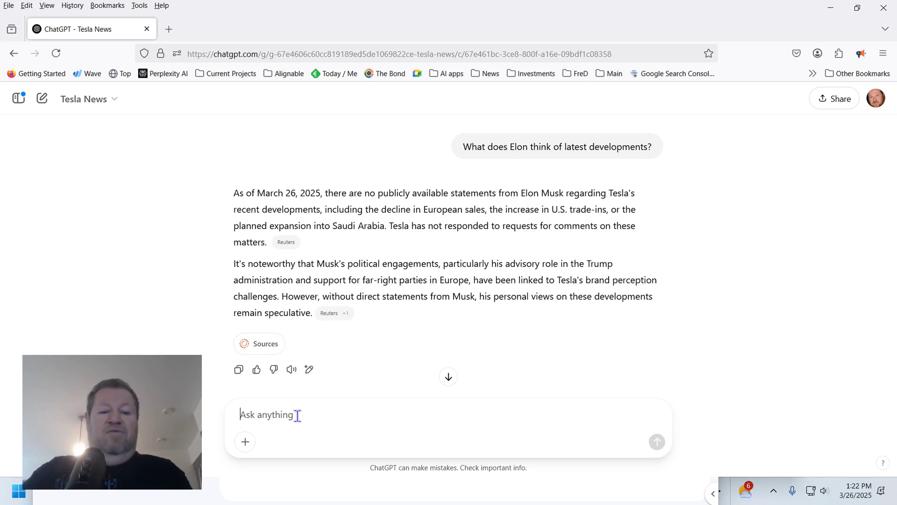
Test the GPT with an off-topic request by sending "Give me a tuna salad sandwich recipe".
text(Give me a t)
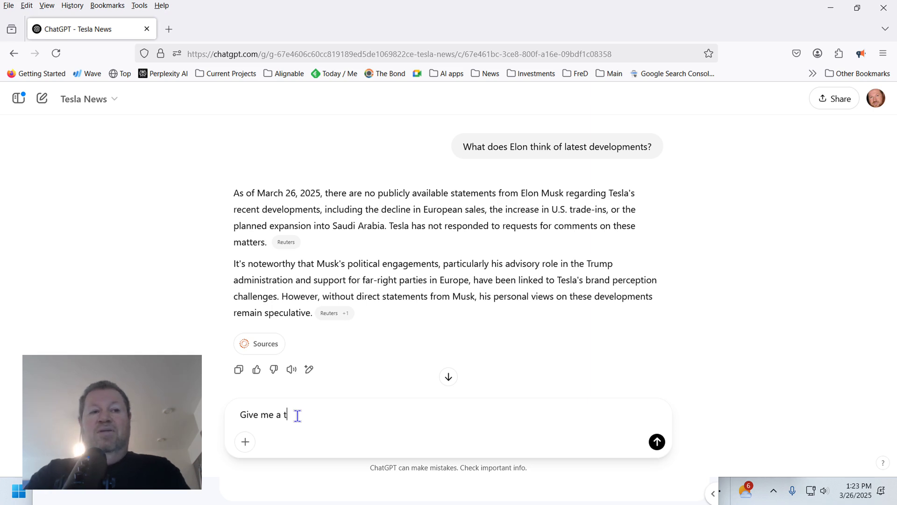
text(una salad sa)
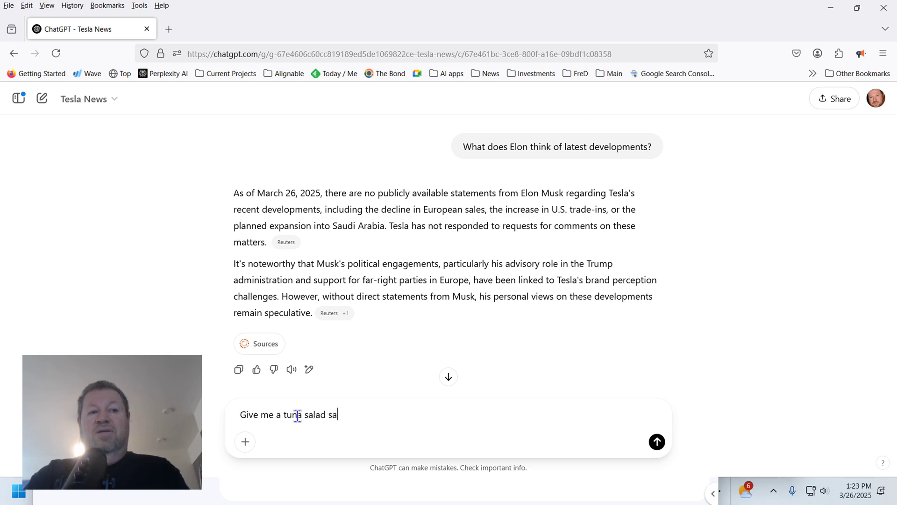
text(ndwich recipe)
key(Return)
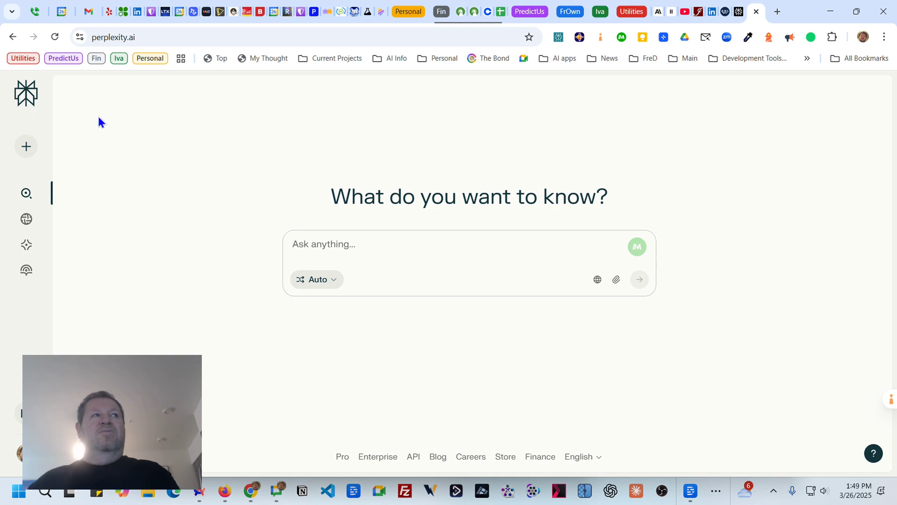
Switch to Perplexity, look through the existing Spaces and start a new Space titled "Tesla News of the Day".
click(27, 247)
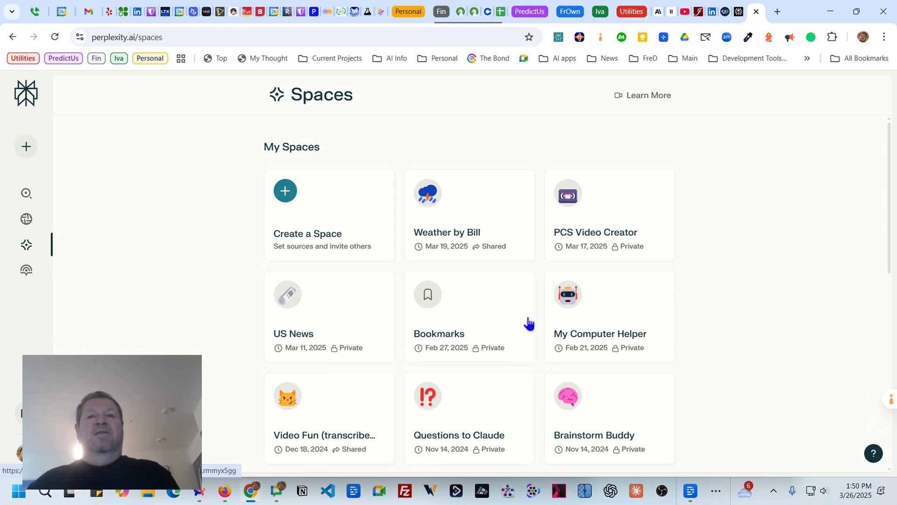
scroll(529, 324, down, 7)
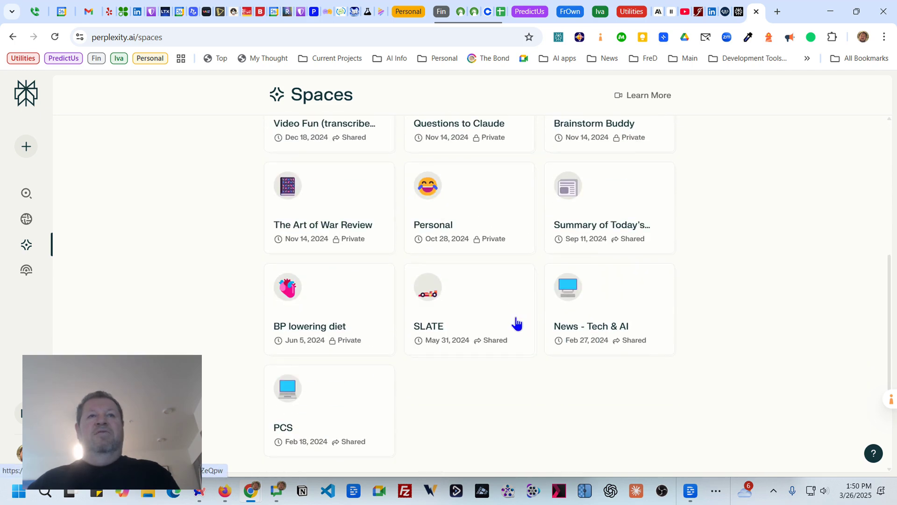
scroll(515, 320, up, 7)
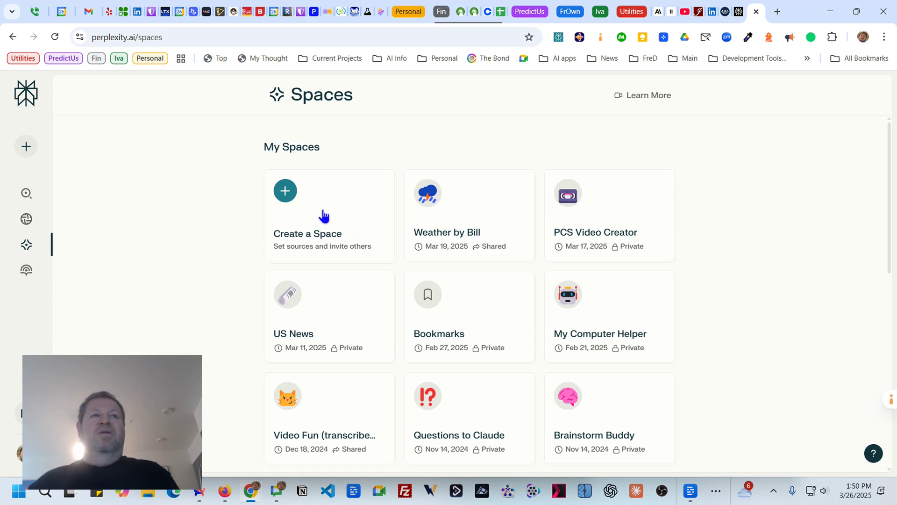
click(291, 194)
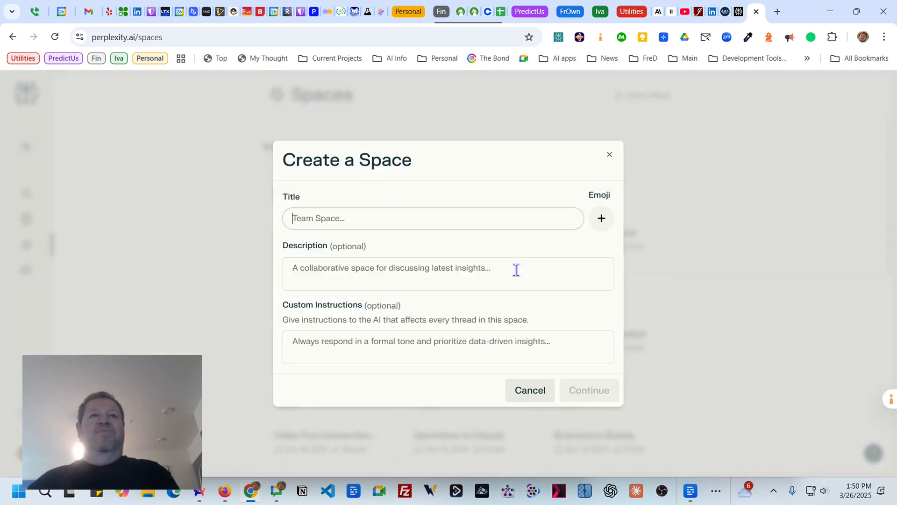
click(363, 219)
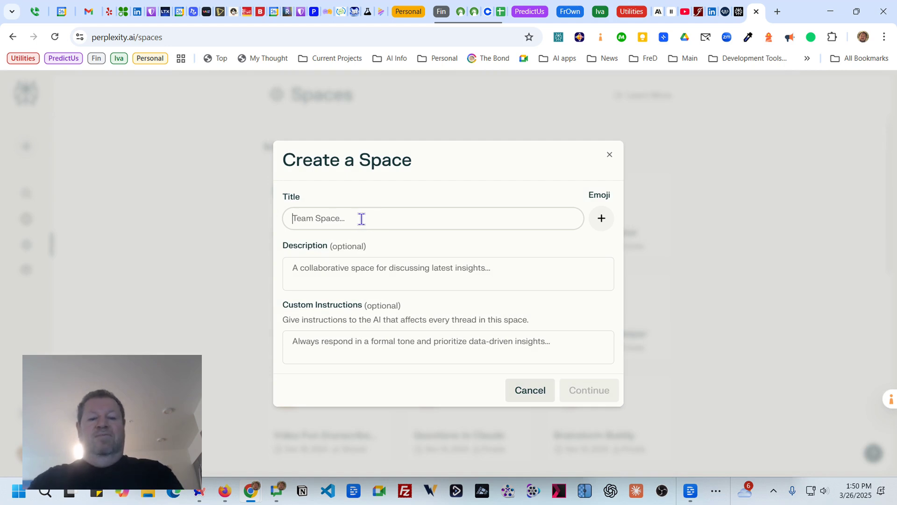
text(Tesla New)
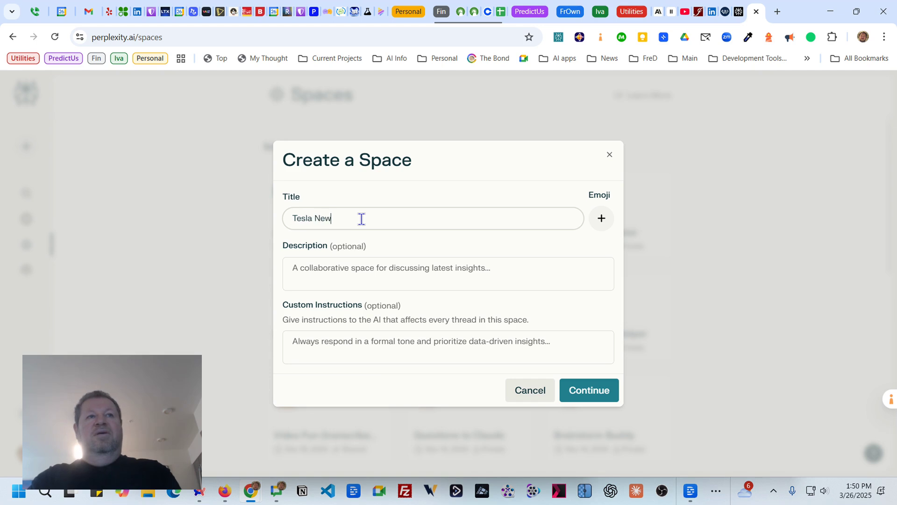
text(s of the Day)
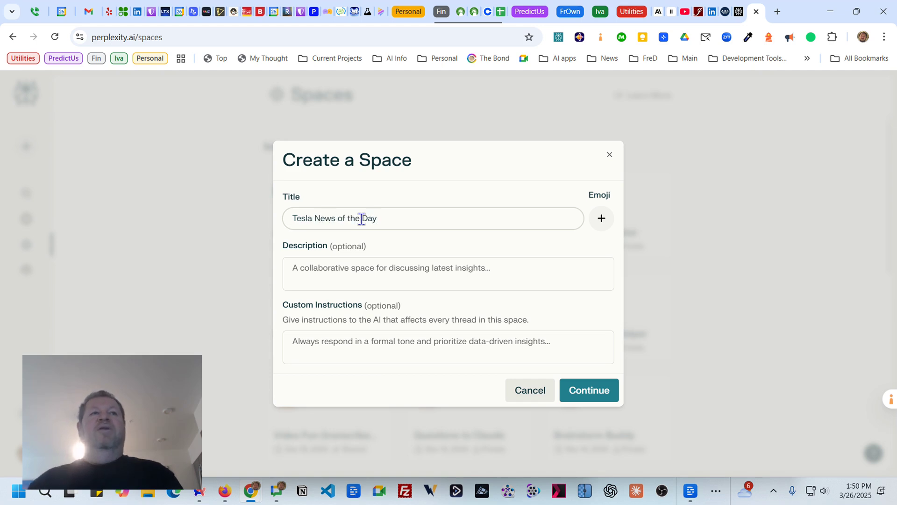
Enter "Show the latest info on Tesla and its stock" as the Space's description.
click(421, 268)
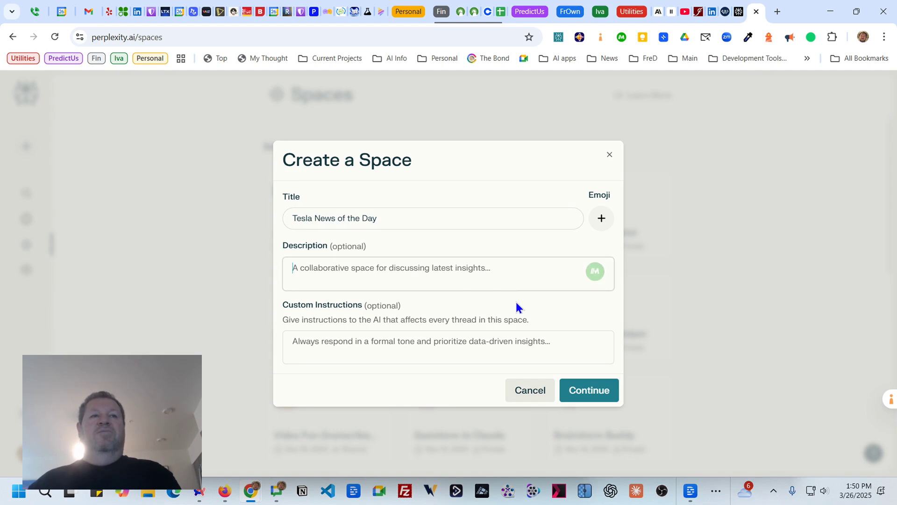
text(Show the late)
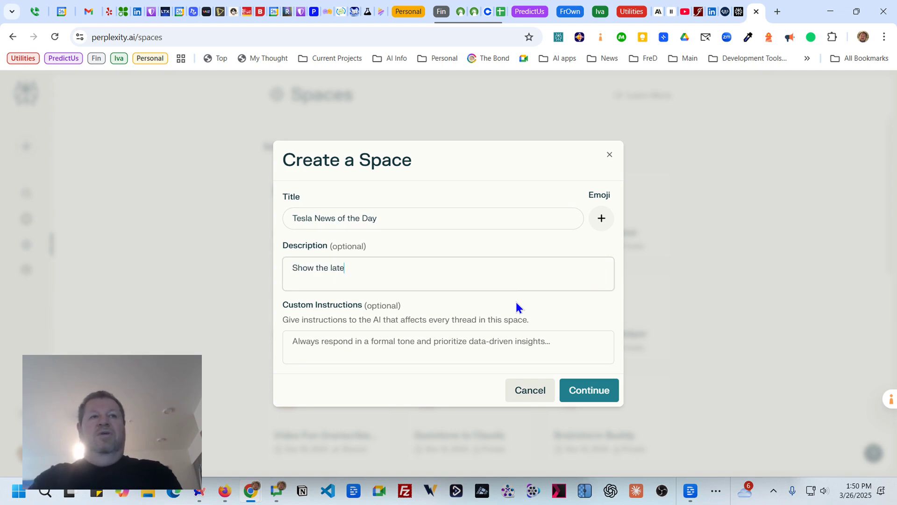
text(st info on Te)
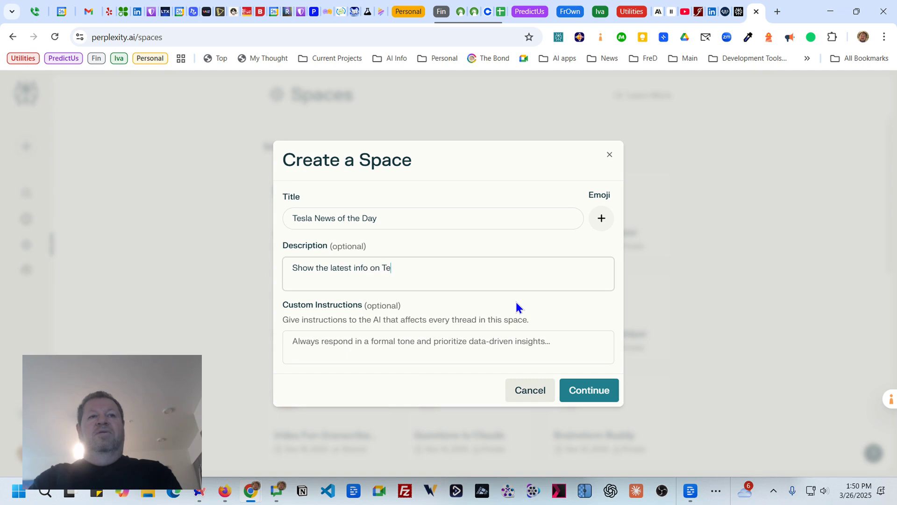
text(sla and its stock)
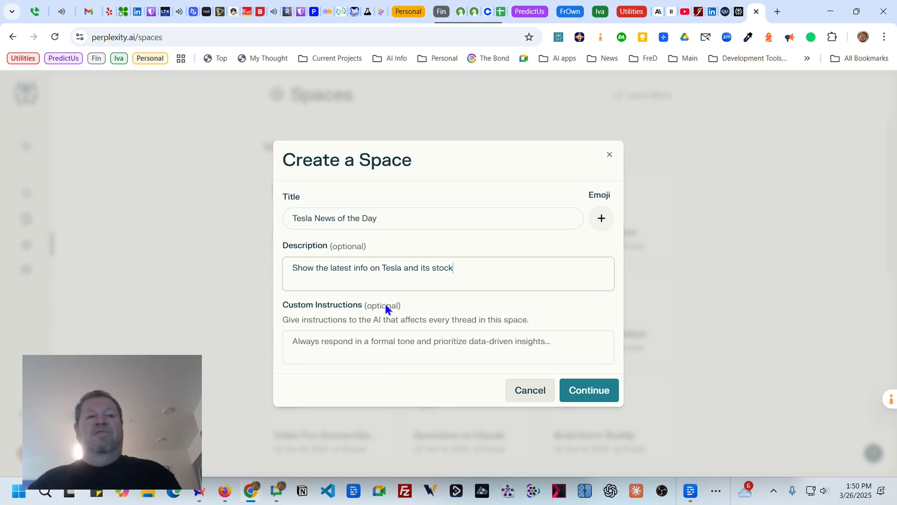
Add custom instructions asking for a latest Tesla news overview of no more than 500 words, the current TSLA price and a concise bulleted list of takeaways.
click(397, 346)
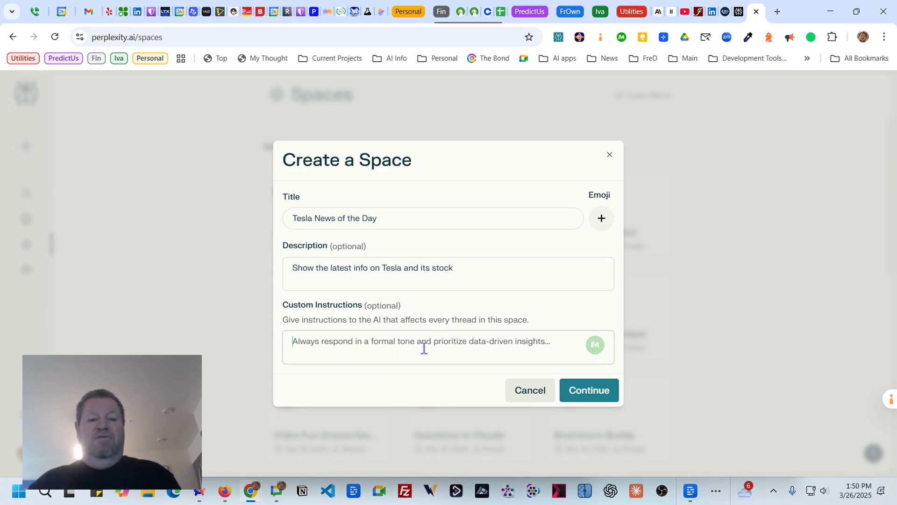
text(Please take a look at the latest Tesla news, show me an overview summary, no more than 500 words, also show current stock price for TSLA and if there's any compelling and meaningful takeaways - please put them into a concise bulleted list.)
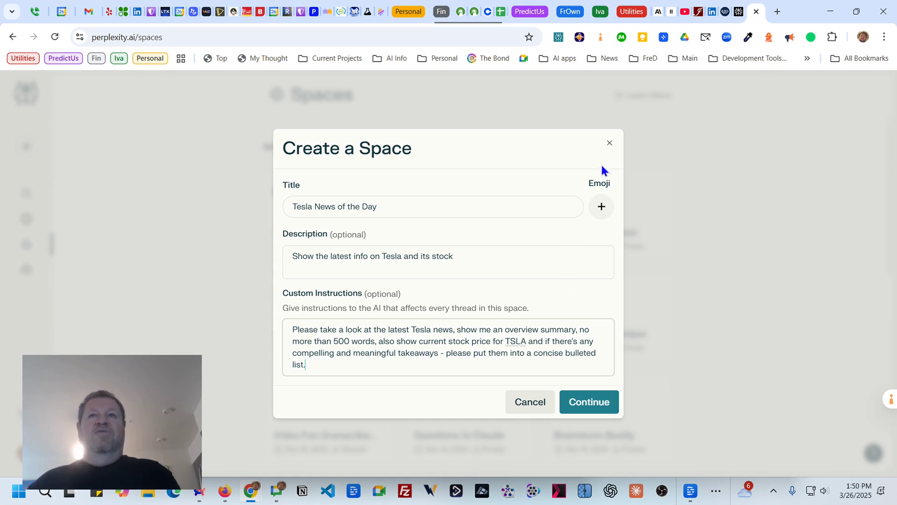
Choose the winking zany-face emoji with its tongue out for the Space and create the Space.
click(600, 206)
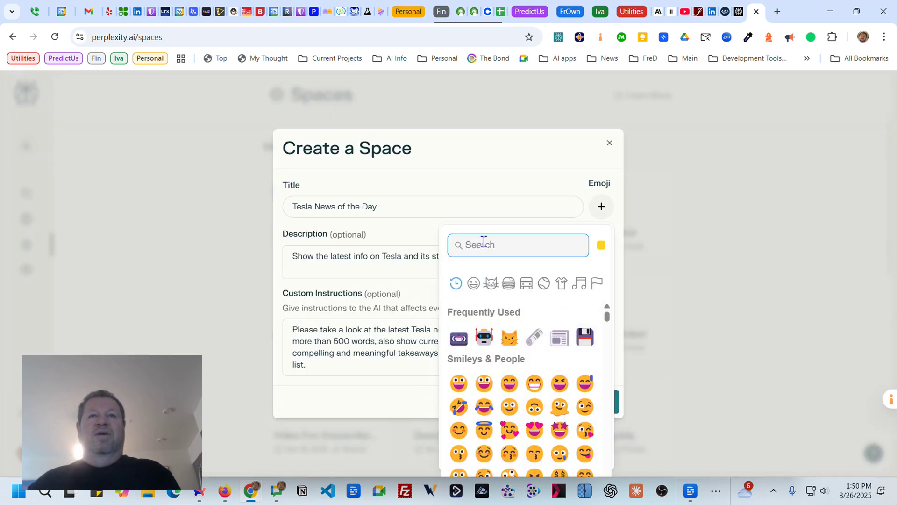
scroll(519, 358, down, 1)
scroll(519, 358, down, 8)
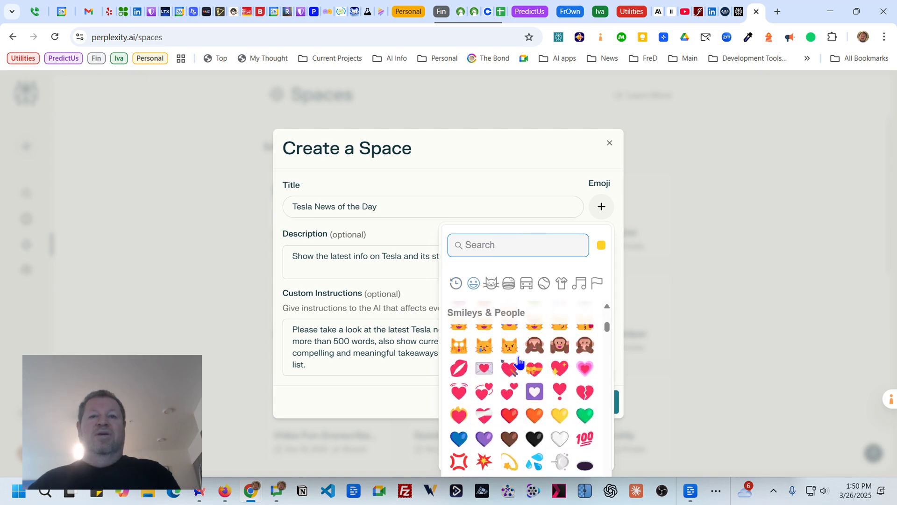
scroll(519, 358, down, 5)
scroll(518, 358, up, 9)
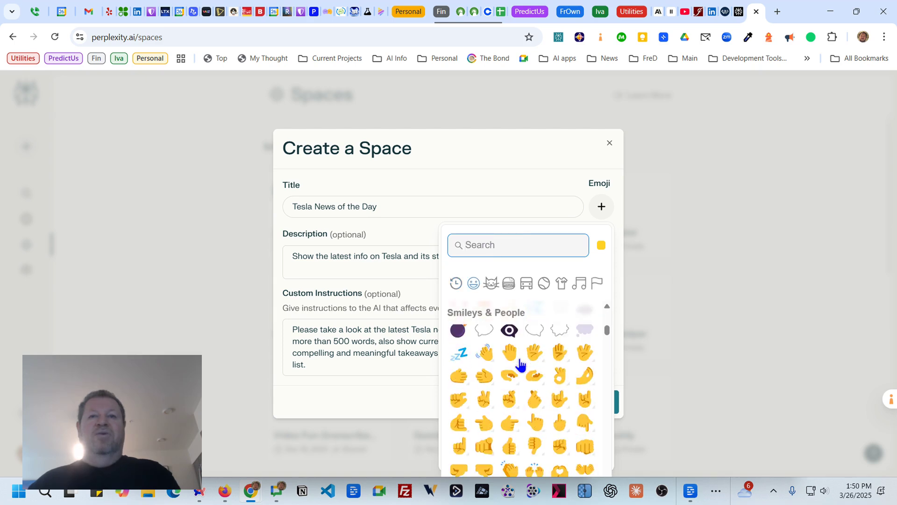
scroll(522, 364, up, 8)
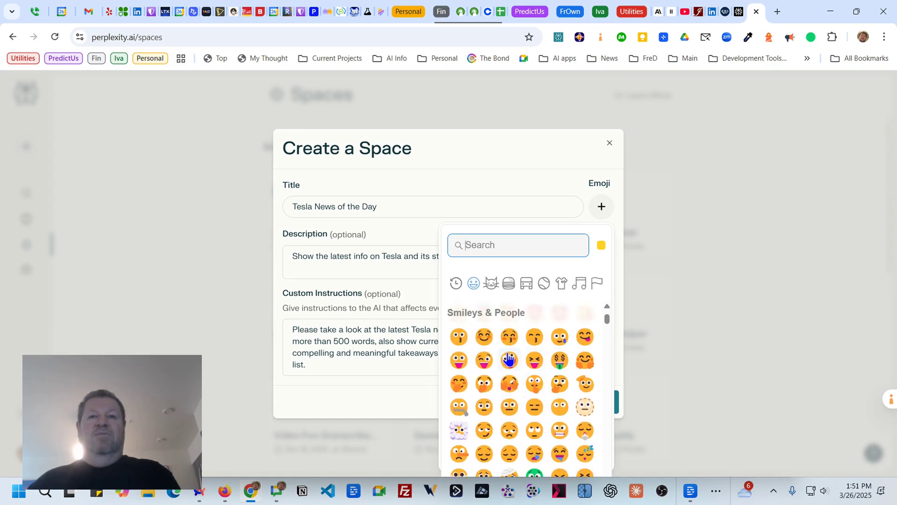
click(510, 359)
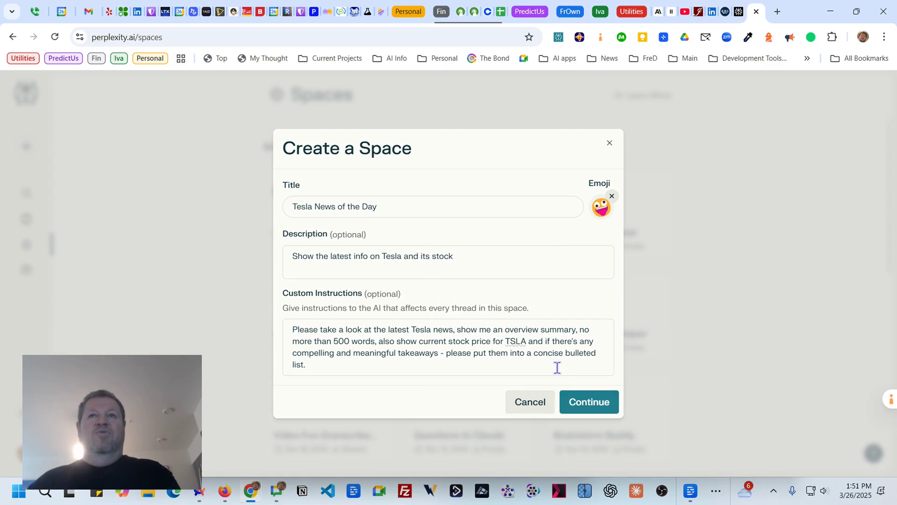
click(599, 407)
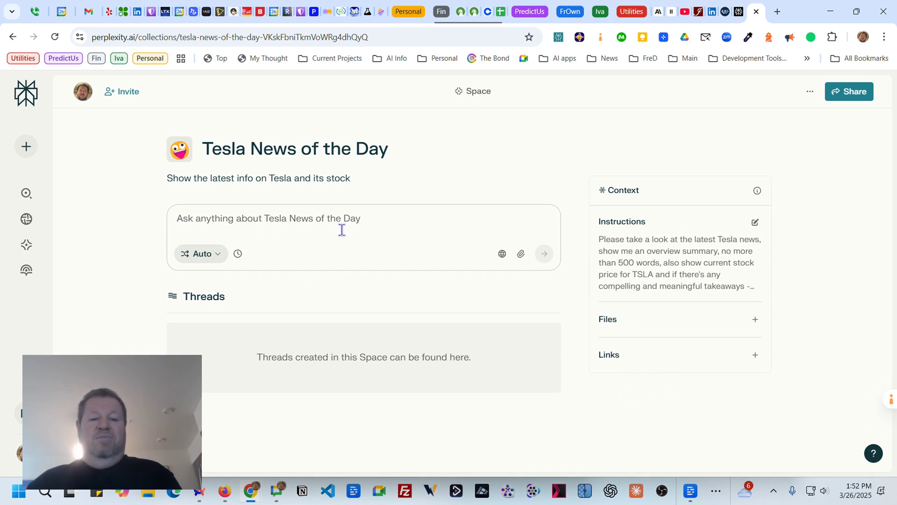
Test the Tesla News of the Day Space with the prompt "go ahead" and return to the Space's page.
text(go ahead)
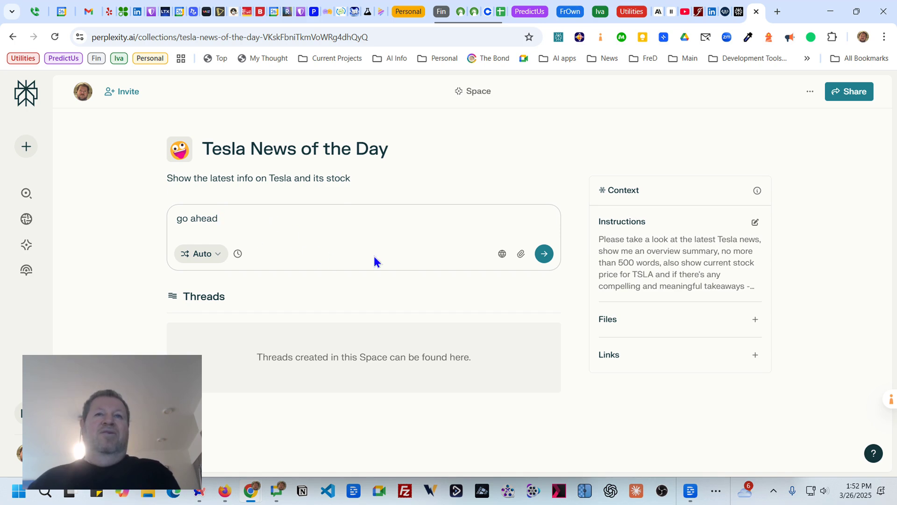
click(545, 255)
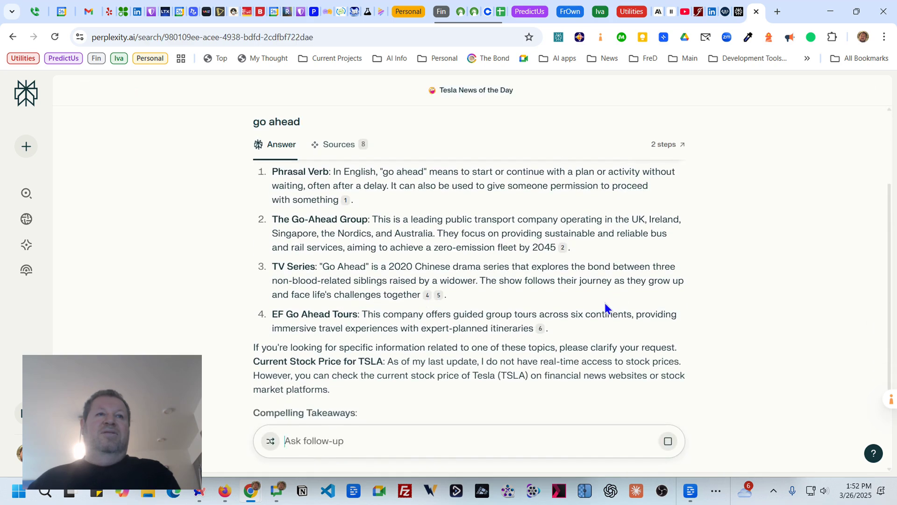
click(13, 37)
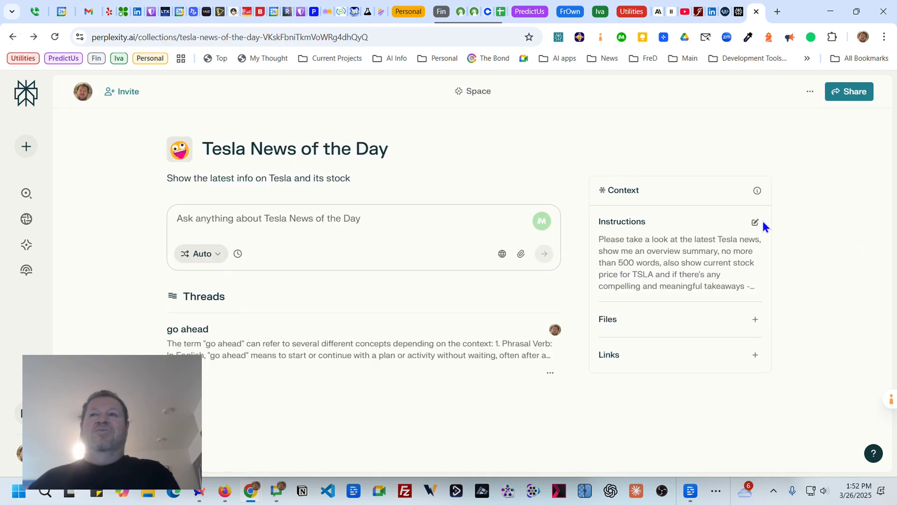
Add the line 'Start with the latest info every time a user types "go ahead"' to the Space's instructions and save the update.
click(755, 223)
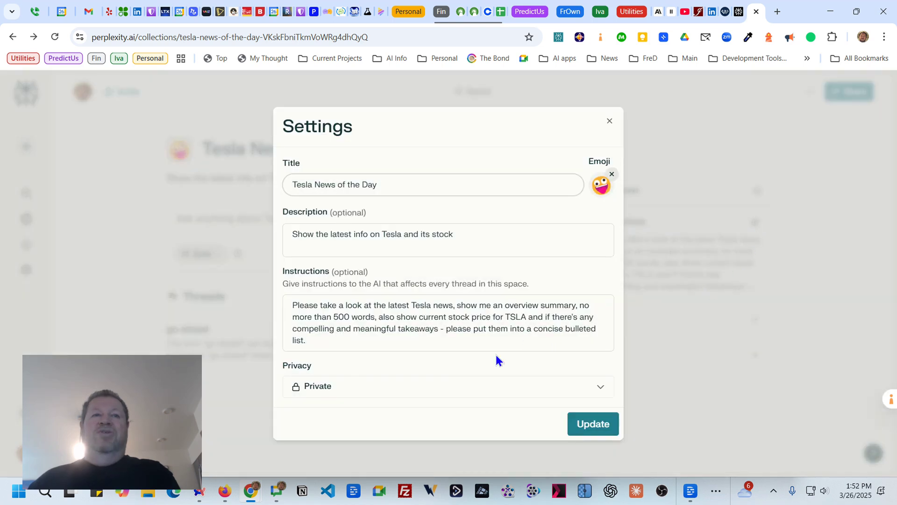
click(343, 340)
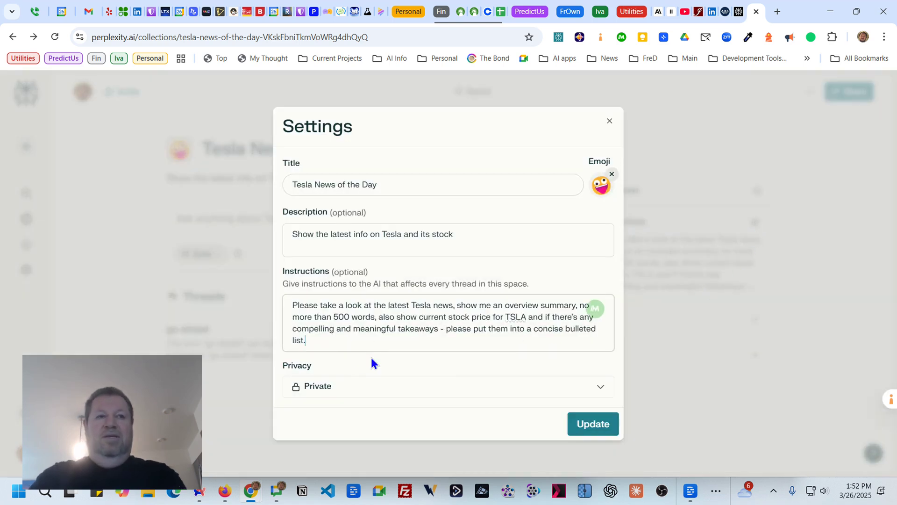
key(Return)
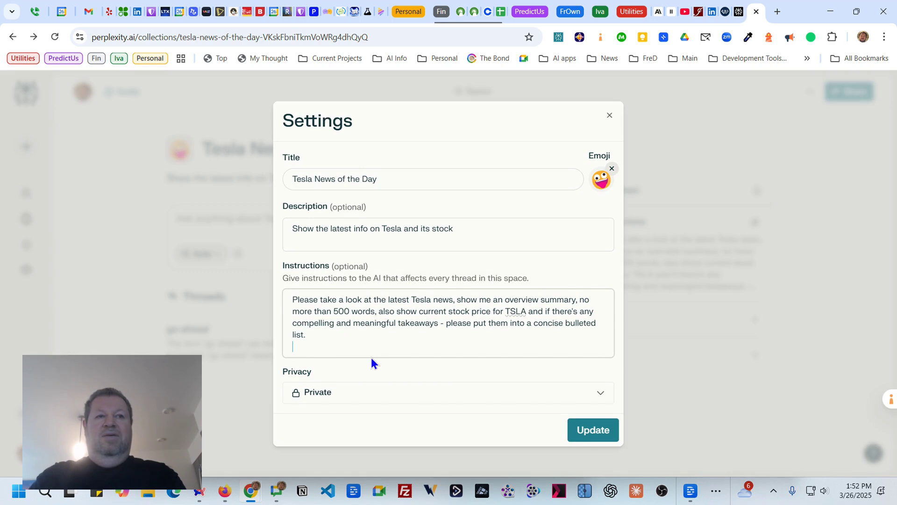
text(Star)
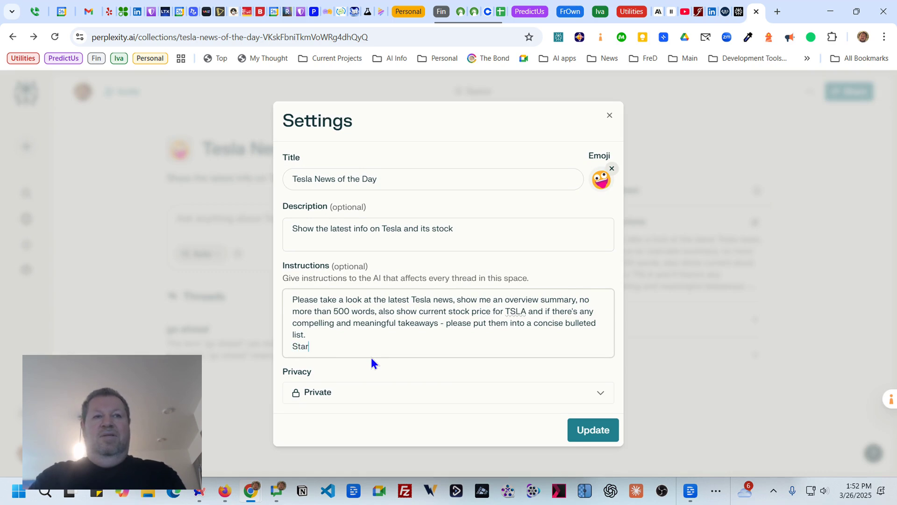
text(t with the latest inf)
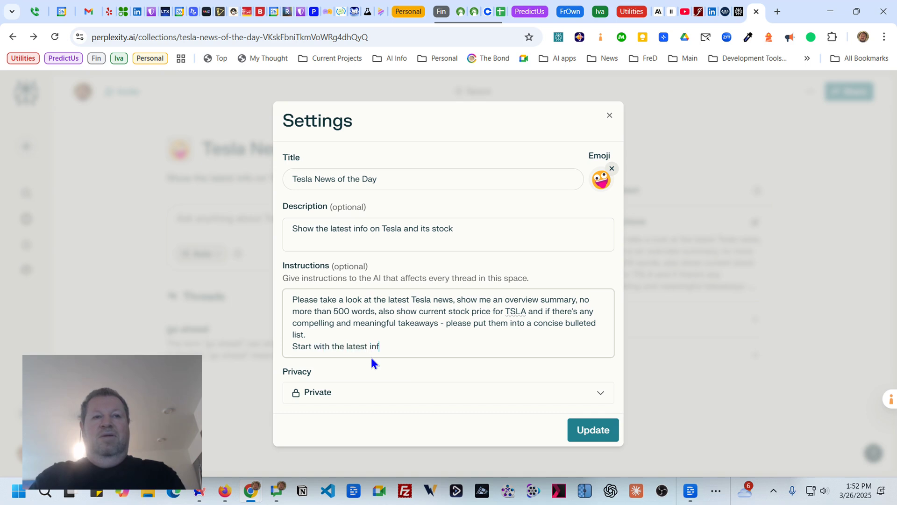
text(o every t)
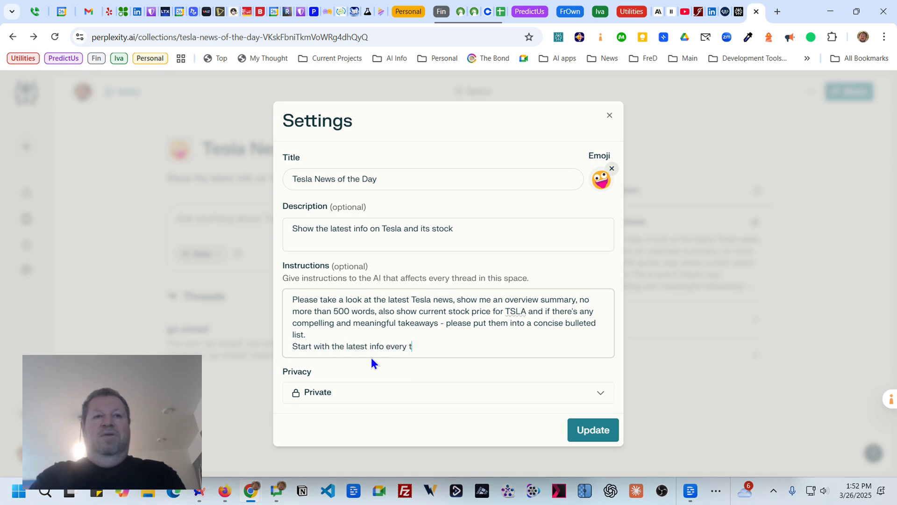
text(ime a user ty)
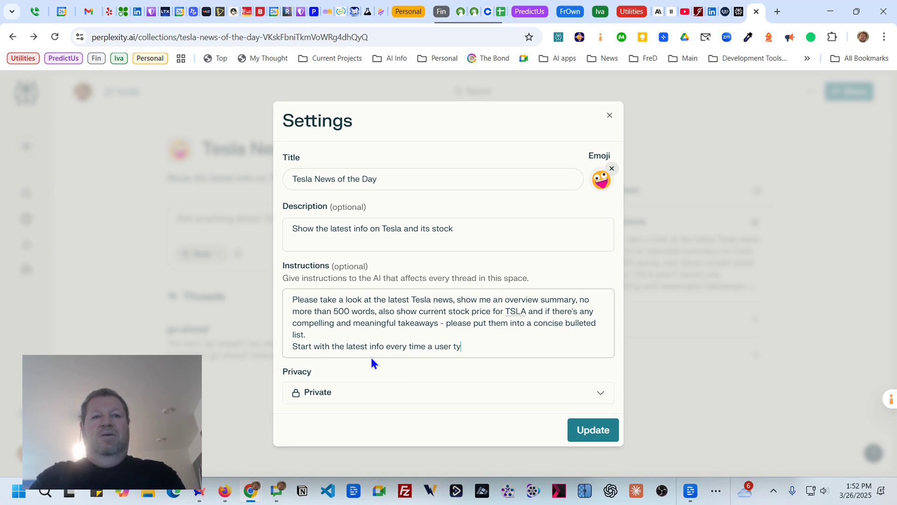
text(pes "go ahead")
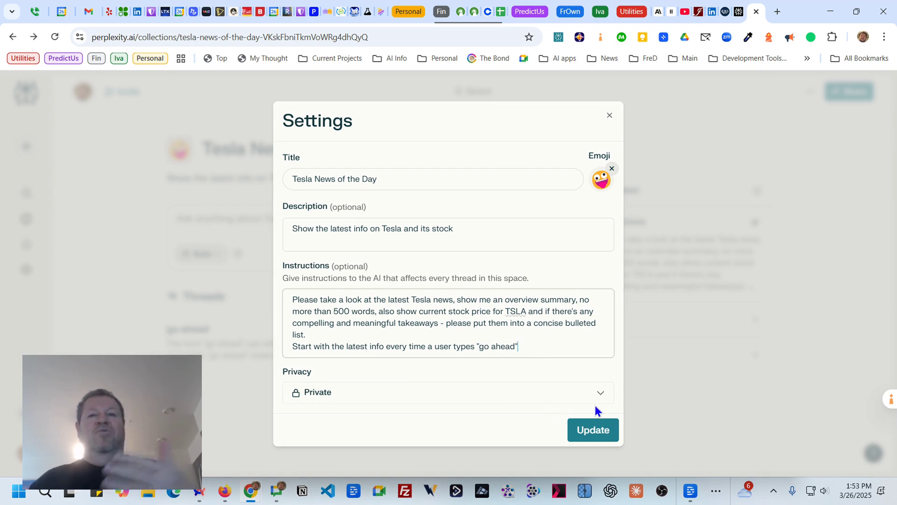
click(601, 437)
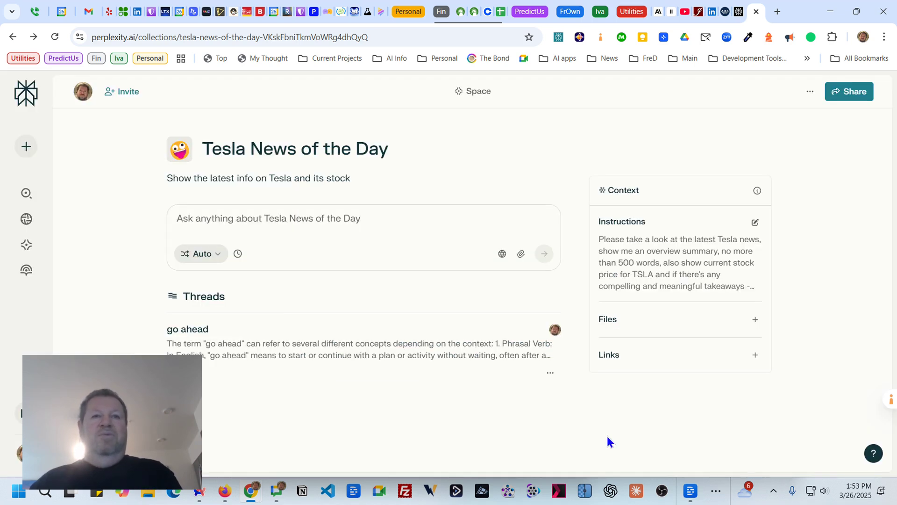
Submit "go ahead" as a new prompt in the Tesla News of the Day Space.
click(298, 219)
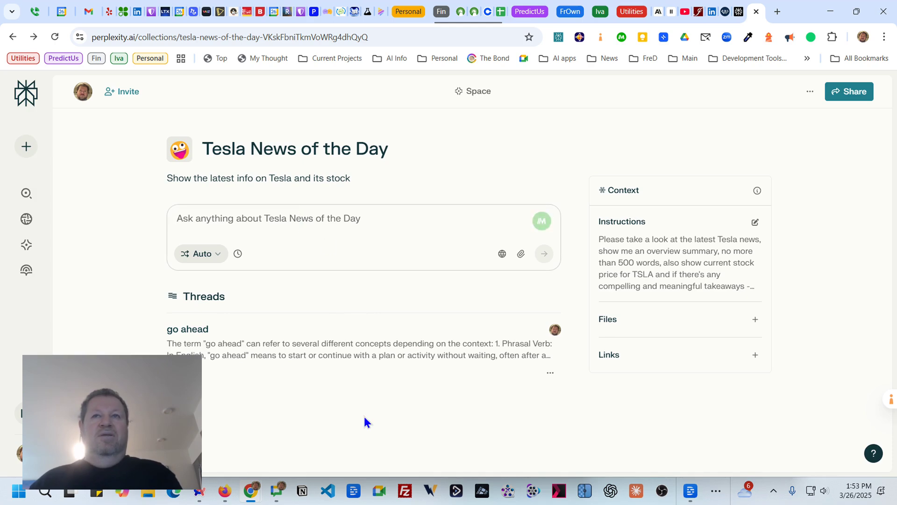
text(go ahead)
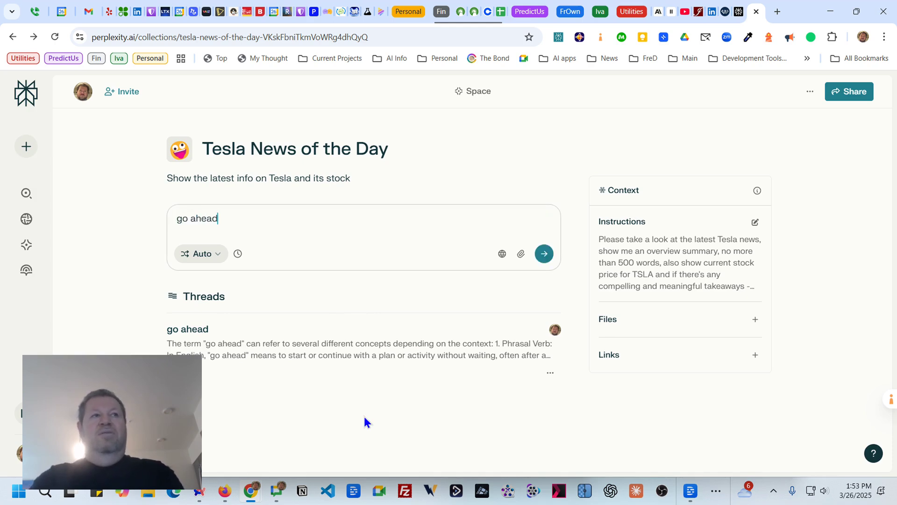
key(Return)
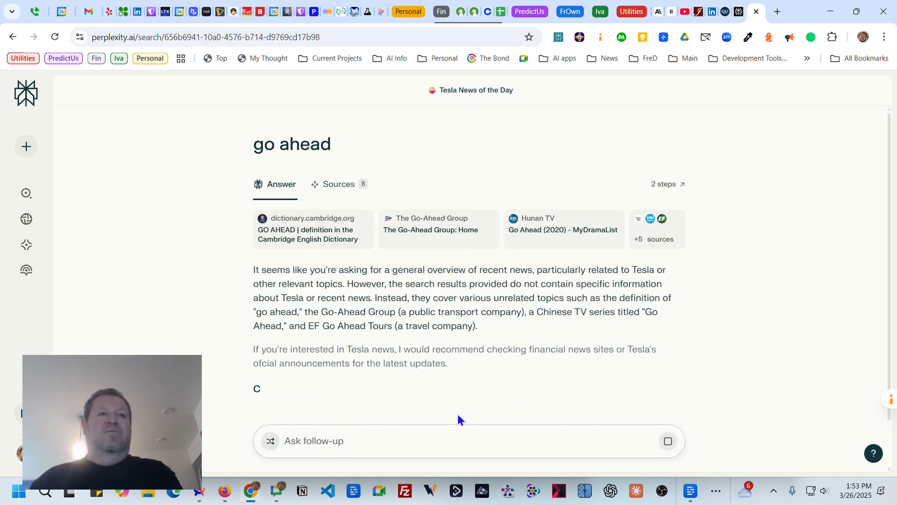
Read through the "go ahead" answer, checking its overview, TSLA stock price, takeaways and related questions.
scroll(778, 362, down, 2)
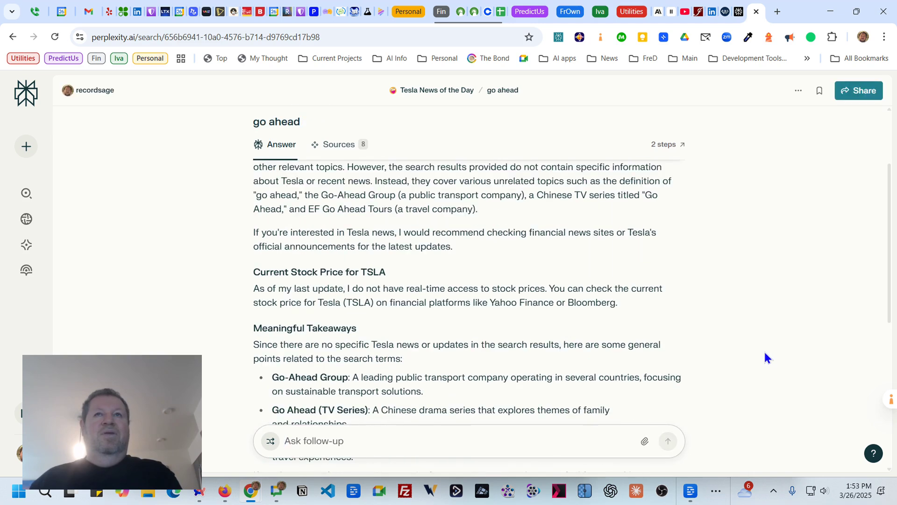
scroll(676, 335, up, 2)
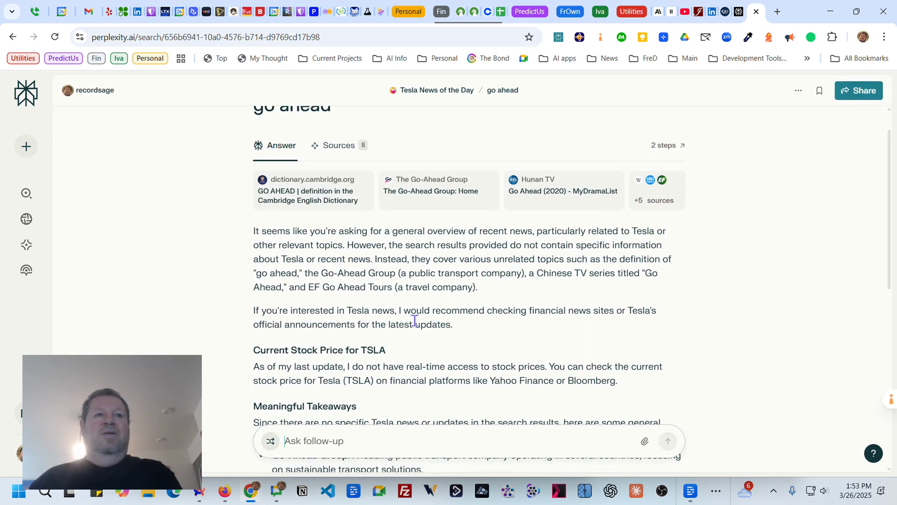
scroll(474, 327, down, 2)
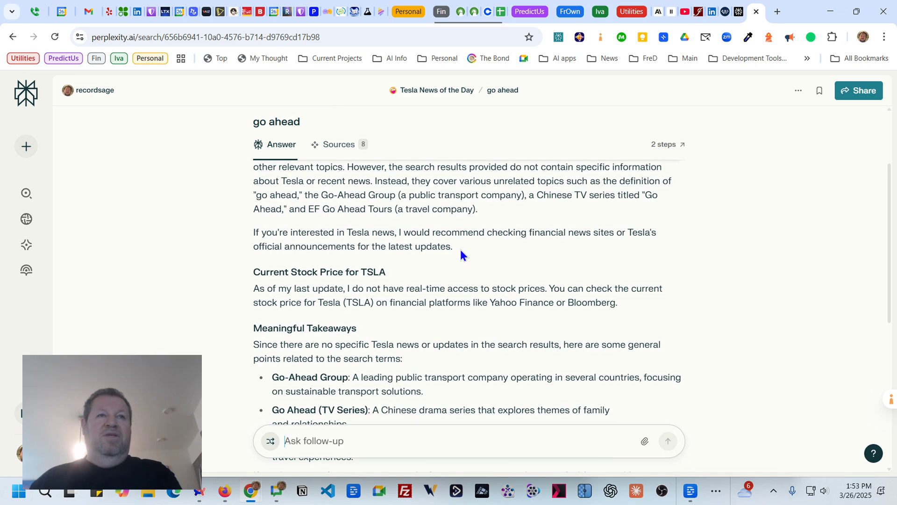
scroll(390, 294, down, 1)
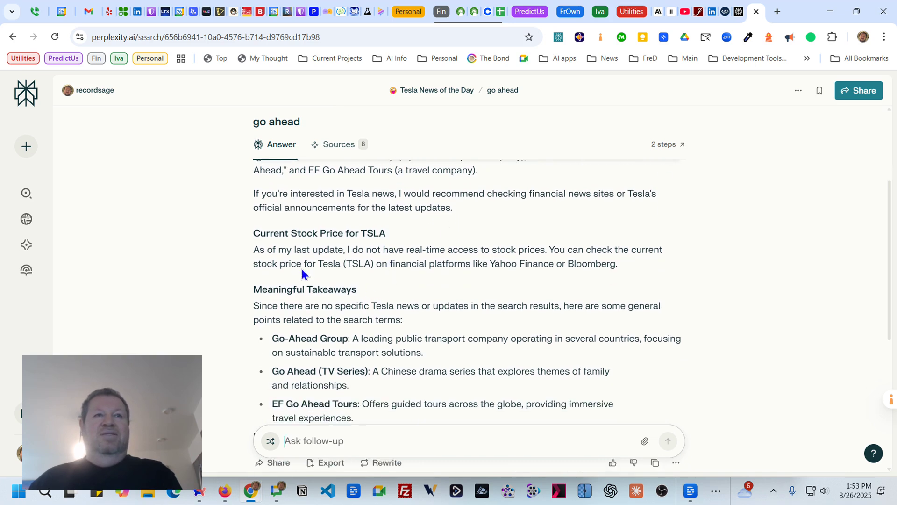
scroll(425, 267, up, 4)
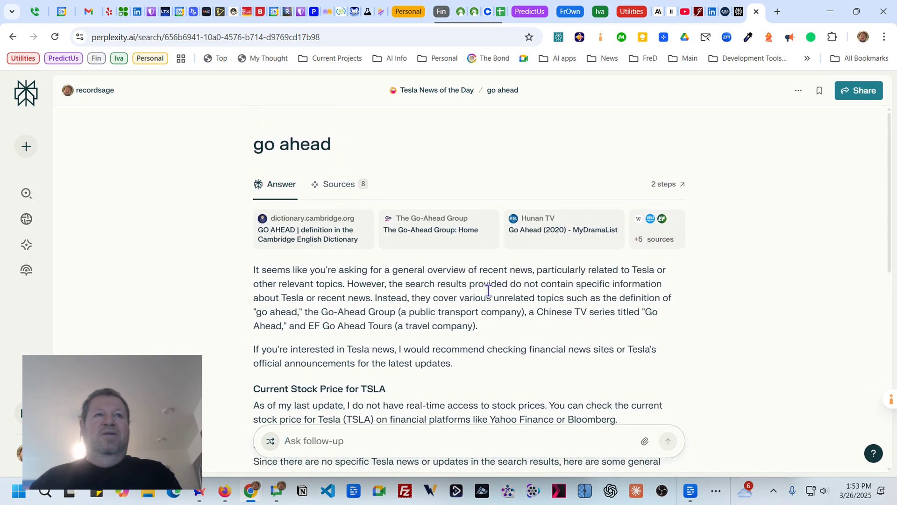
scroll(533, 345, down, 5)
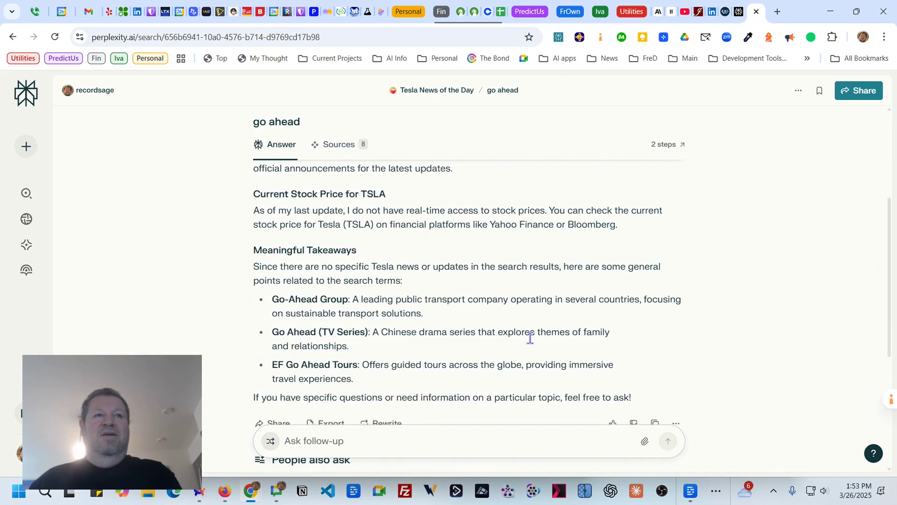
scroll(530, 337, down, 5)
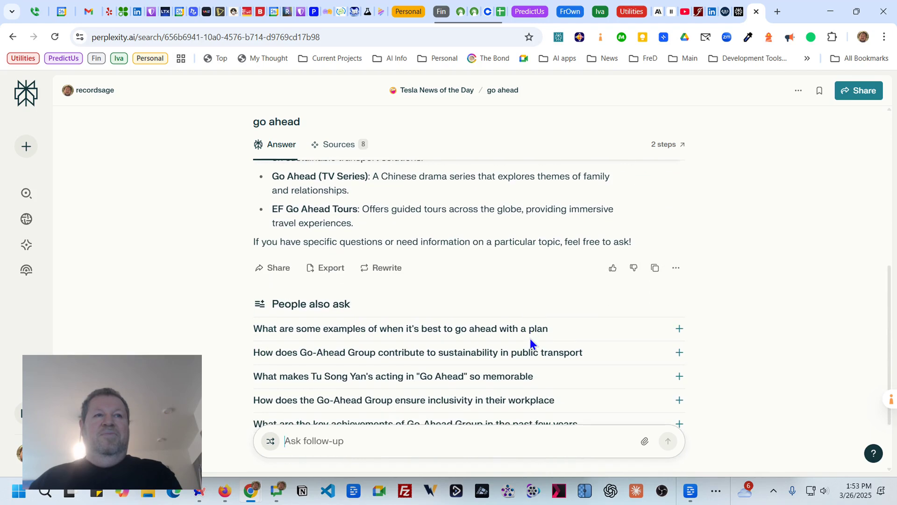
scroll(530, 344, up, 5)
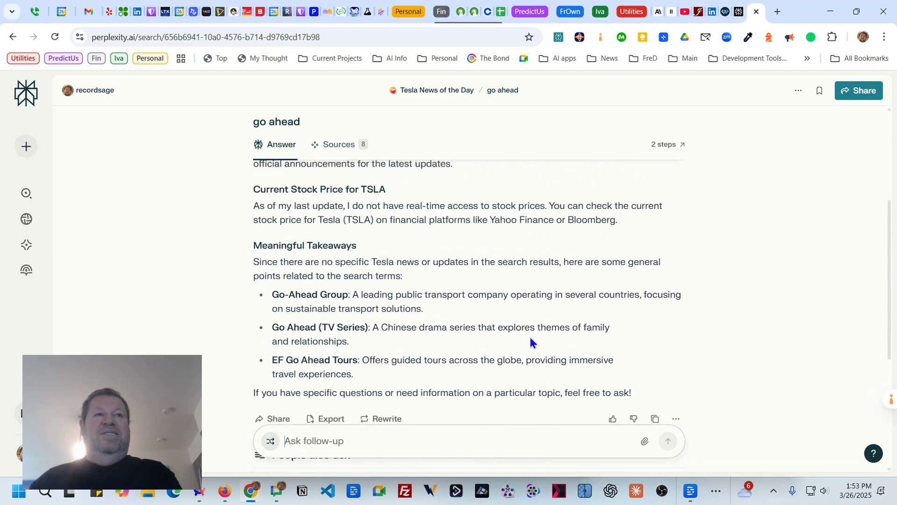
scroll(573, 340, up, 3)
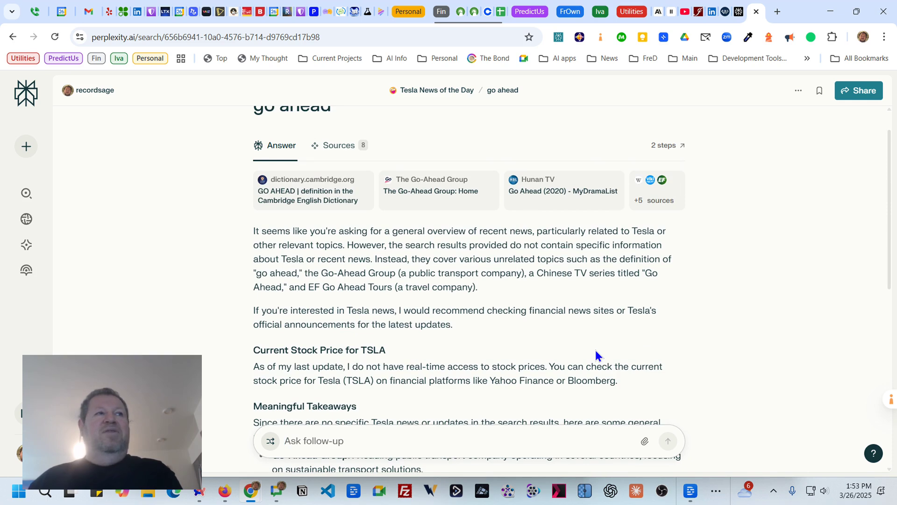
Run the prompt "weather" in the existing Weather by Bill Space and look through the generated weather report.
click(26, 245)
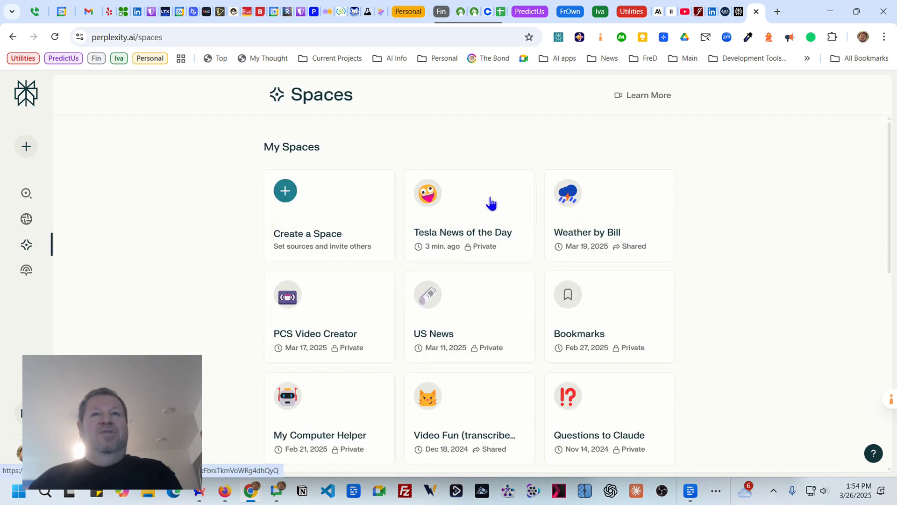
click(595, 207)
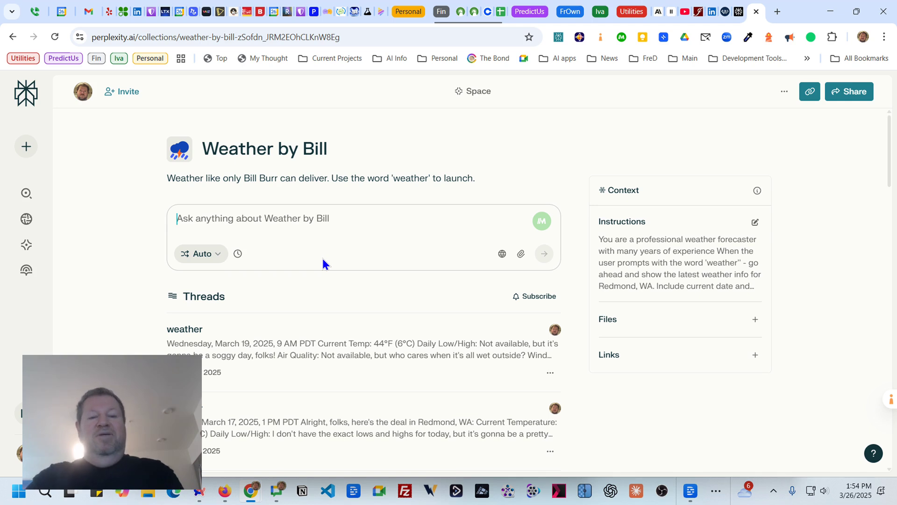
text(weather)
key(Return)
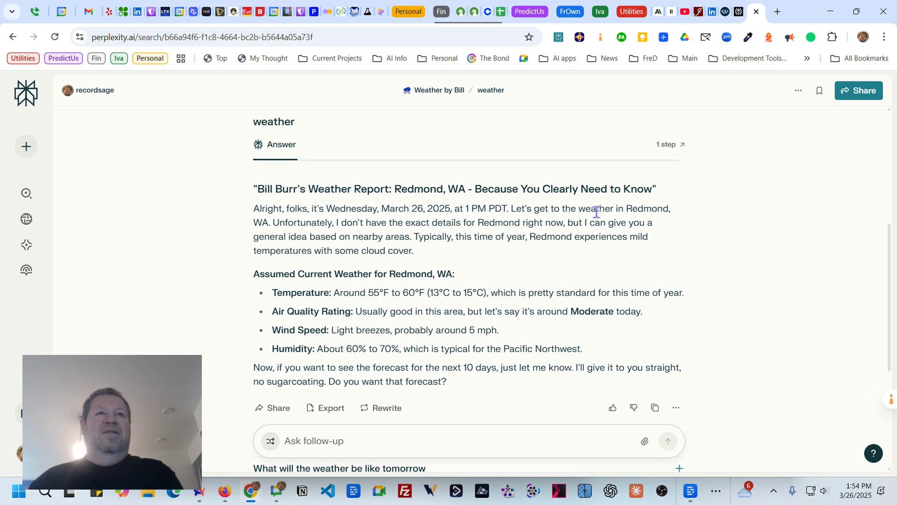
scroll(499, 237, down, 1)
scroll(486, 254, down, 3)
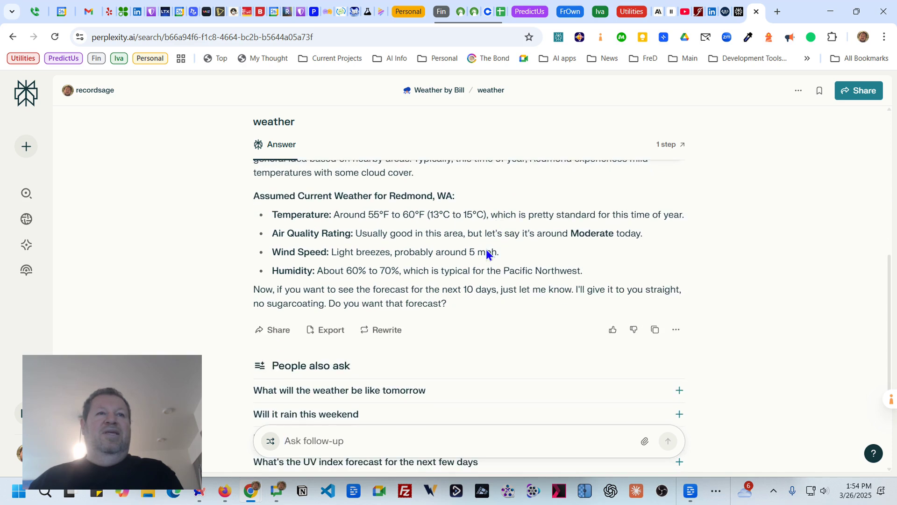
scroll(718, 284, up, 4)
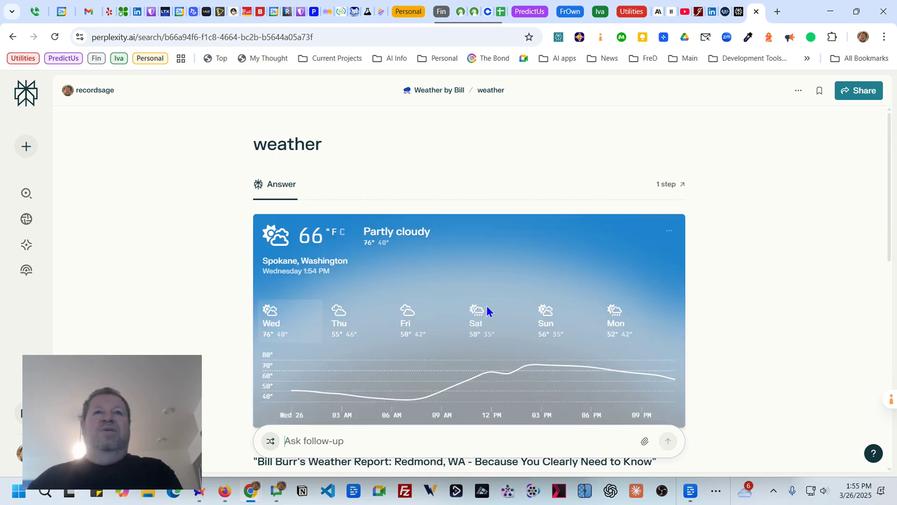
scroll(495, 307, down, 5)
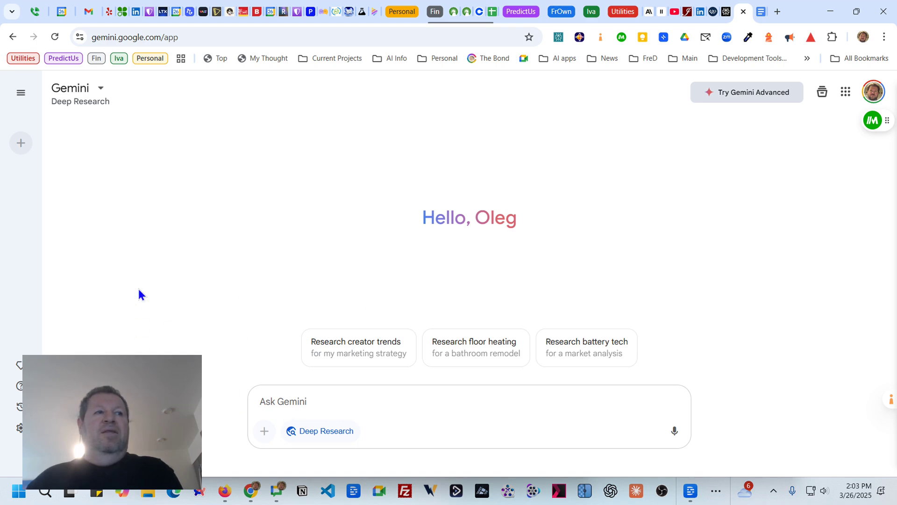
Switch to Gemini and start a new Gem named "Tesla News" from the Gem manager.
mouse_move(19, 366)
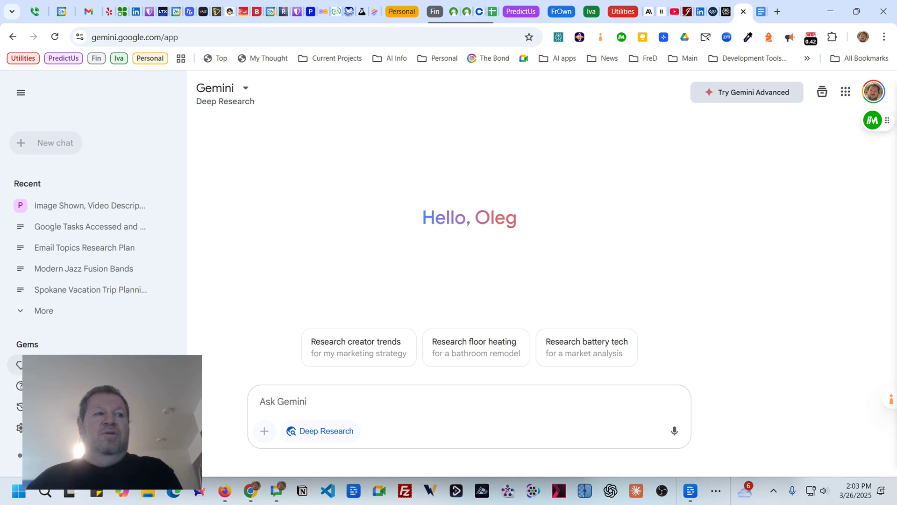
click(18, 365)
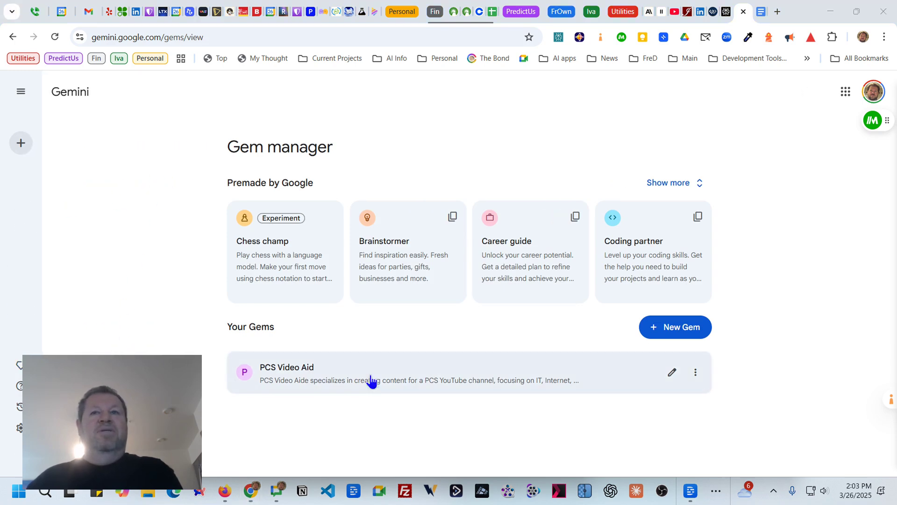
click(681, 331)
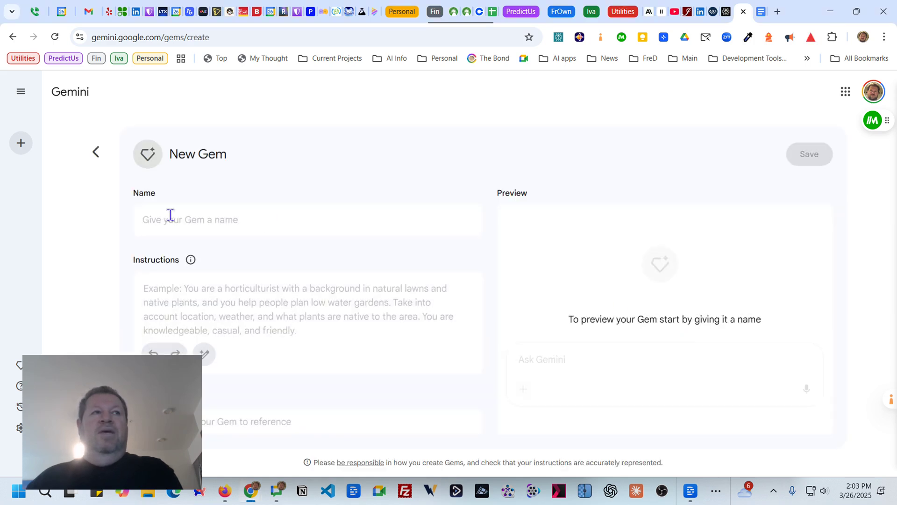
click(174, 227)
text(T)
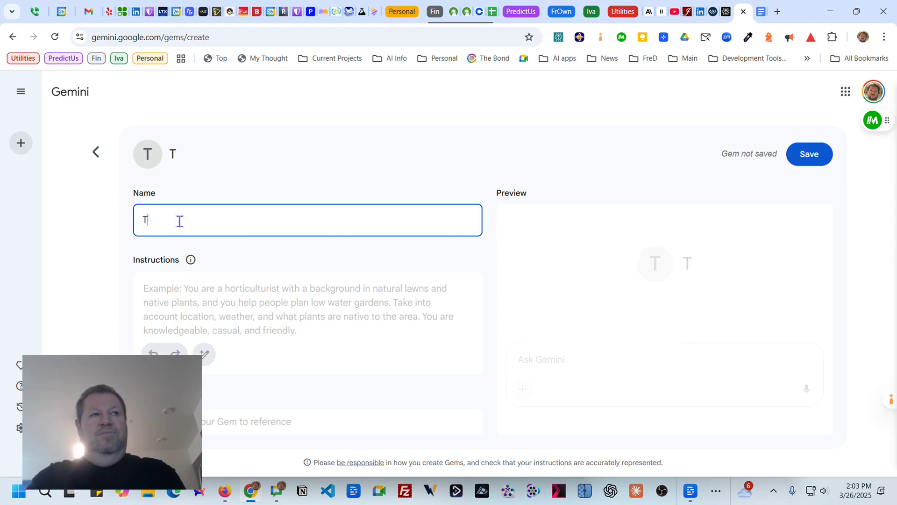
text(esla News)
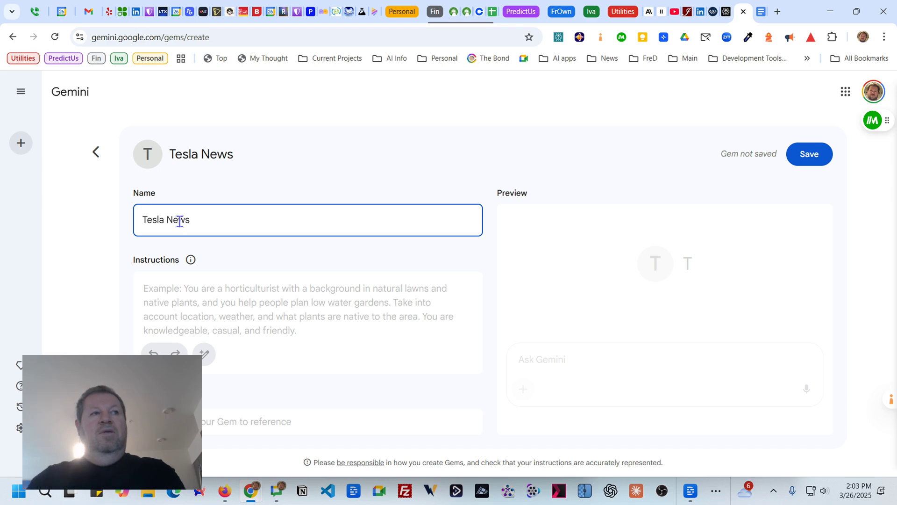
Give the Gem instructions for a Tesla news summary under 500 words, the current TSLA price and a concise bulleted list of takeaways, and save it.
click(254, 297)
text(Please take a look at the latest Tesla news, show me an overview summary, no more than 500 words, also show current stock price for TSLA and if there's any compelling and meaningful takeaways - please put them into a concise bulleted list.)
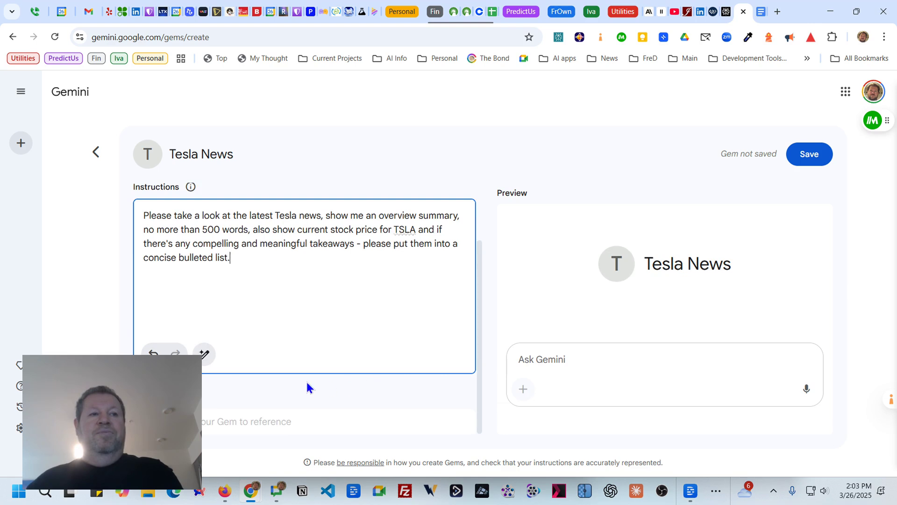
click(334, 171)
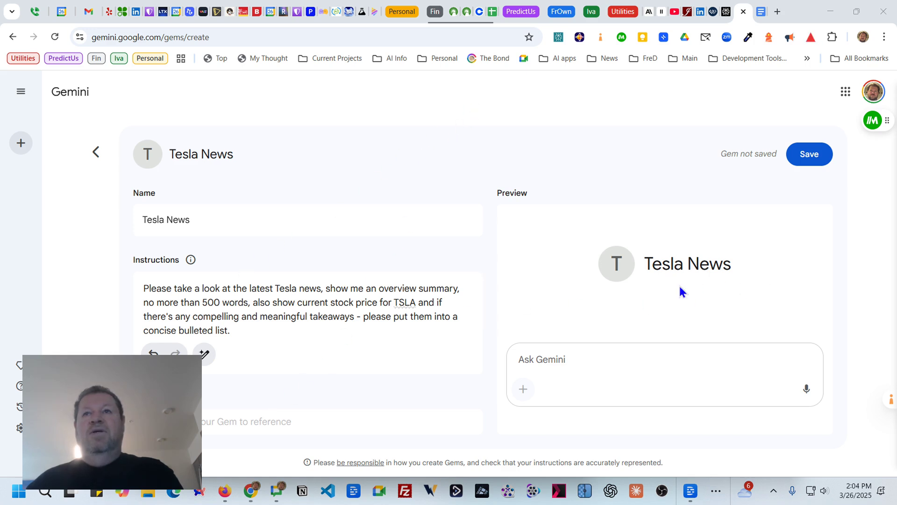
click(614, 260)
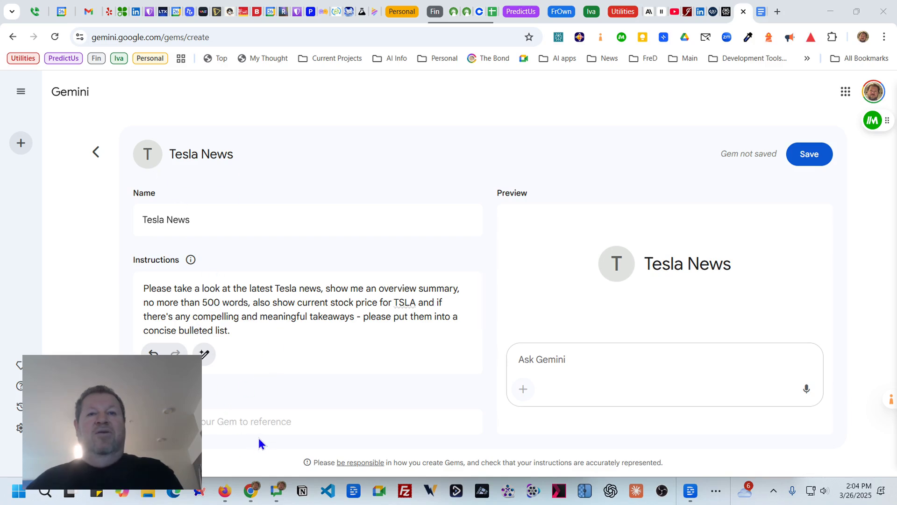
click(814, 155)
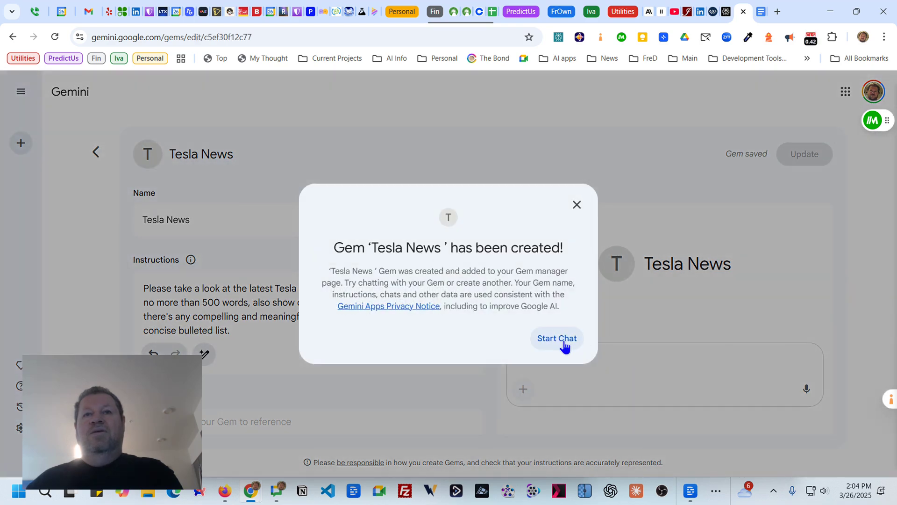
Start a chat with the Tesla News Gem using the prompt "go ahead" and switch the model to 2.0 Flash.
click(564, 346)
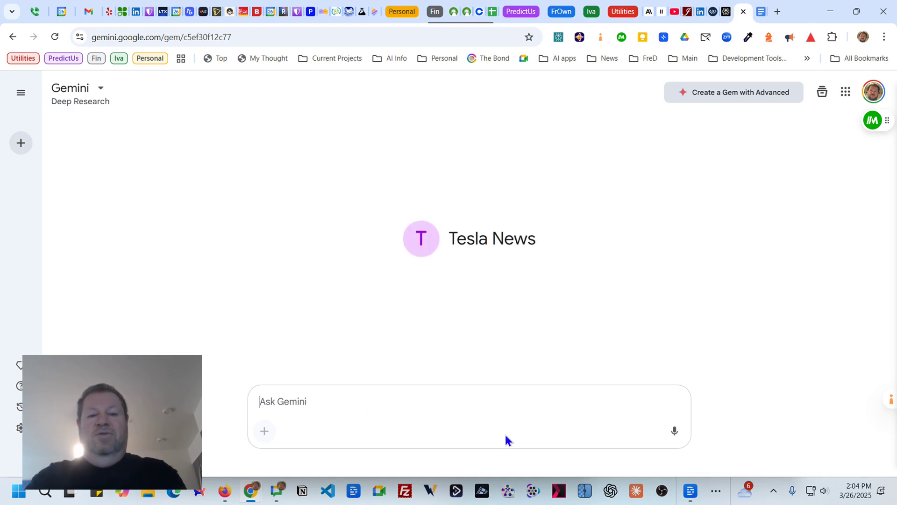
text(go ahead)
key(Return)
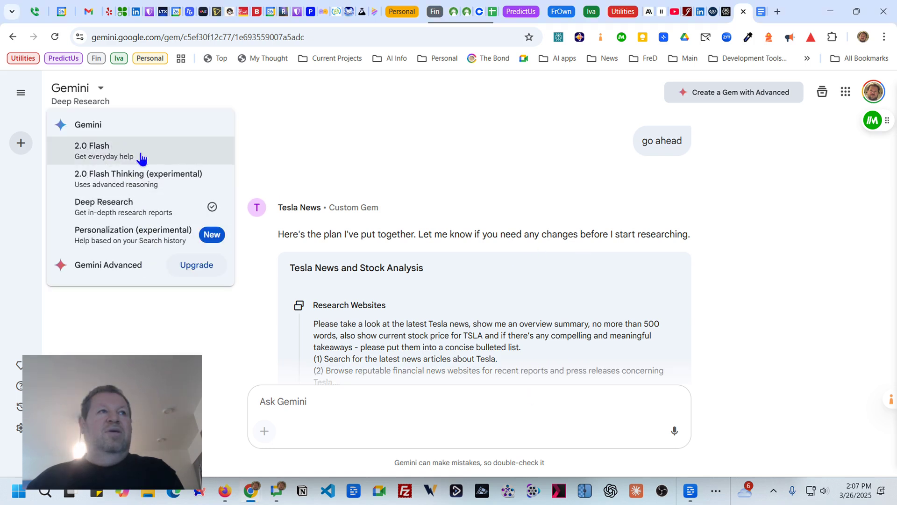
click(144, 157)
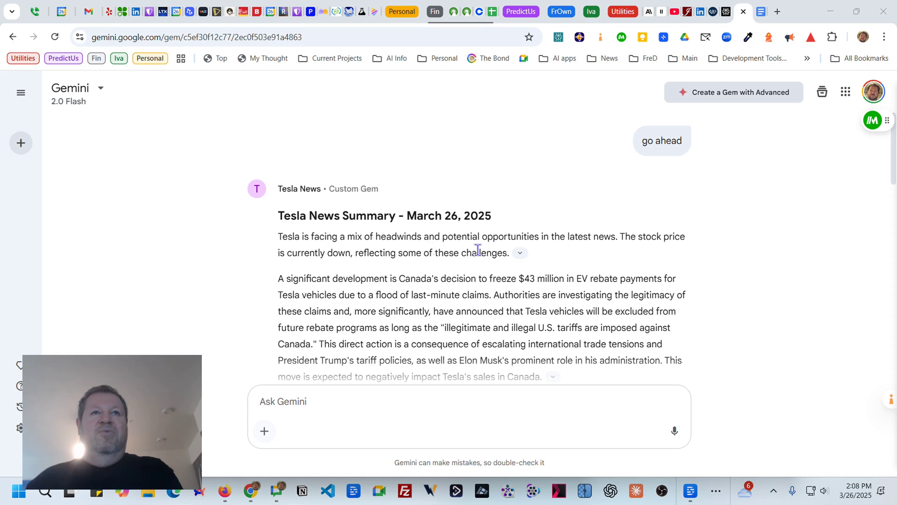
Read through the Gem's "go ahead" answer, checking the news summary, TSLA stock price, key takeaways and sources.
scroll(480, 245, down, 8)
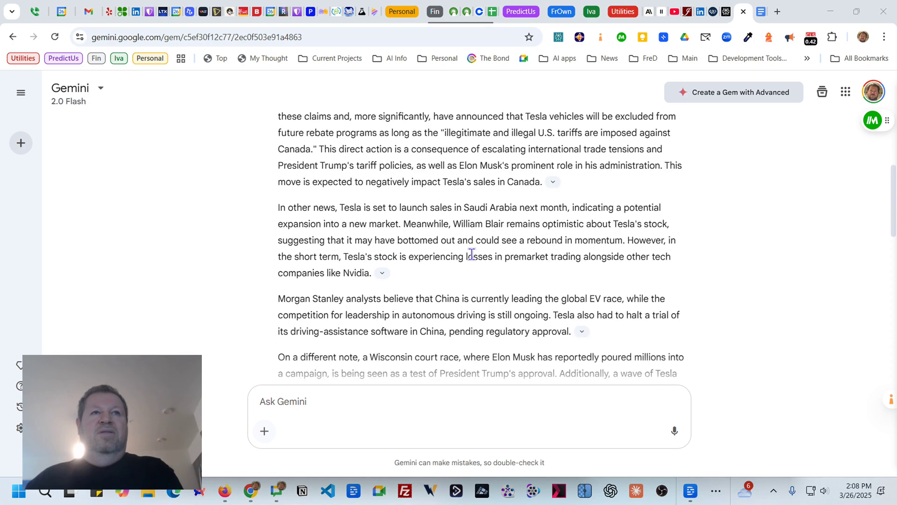
scroll(472, 253, down, 6)
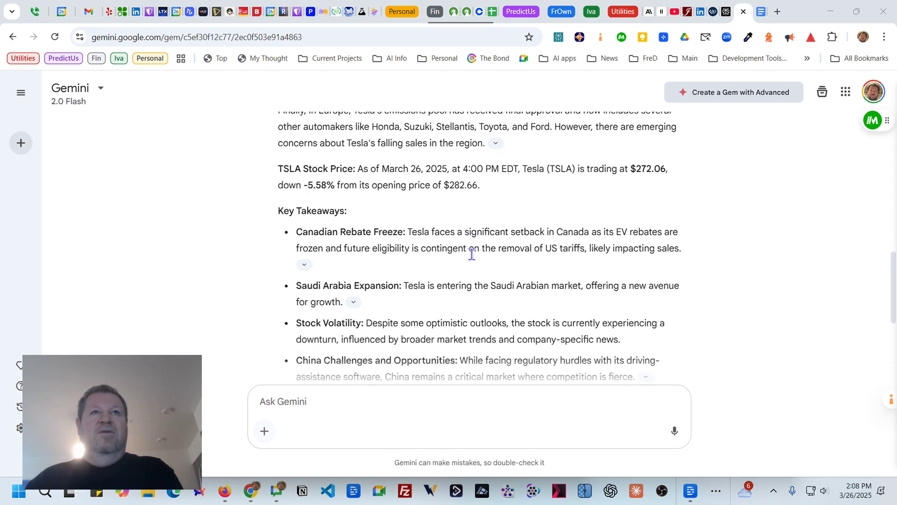
scroll(472, 253, down, 3)
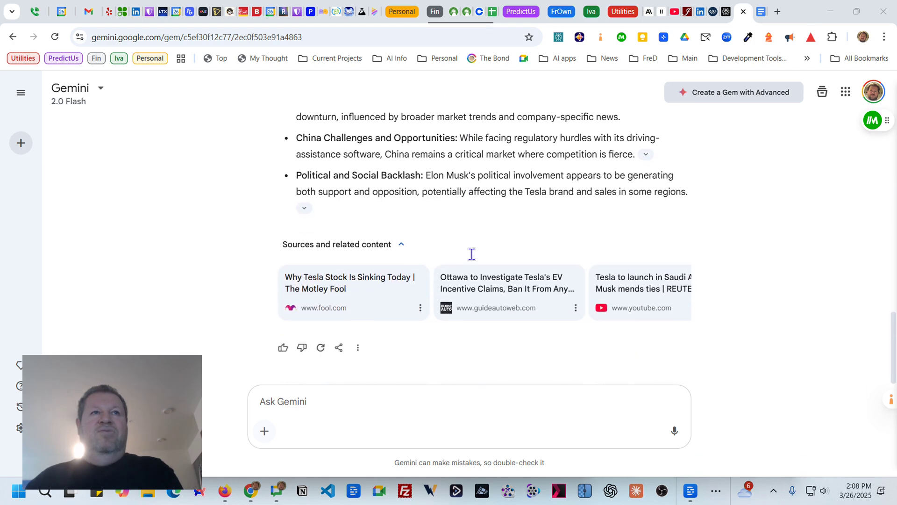
scroll(471, 254, up, 8)
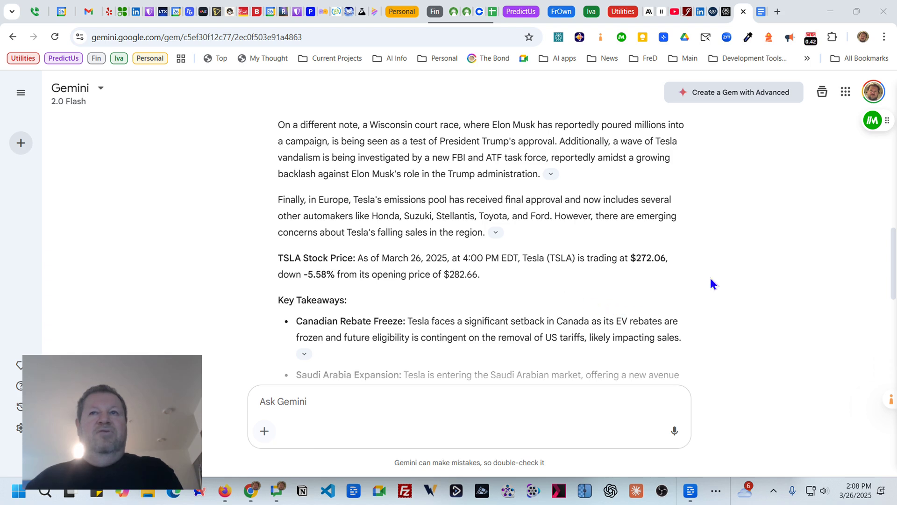
scroll(574, 284, down, 2)
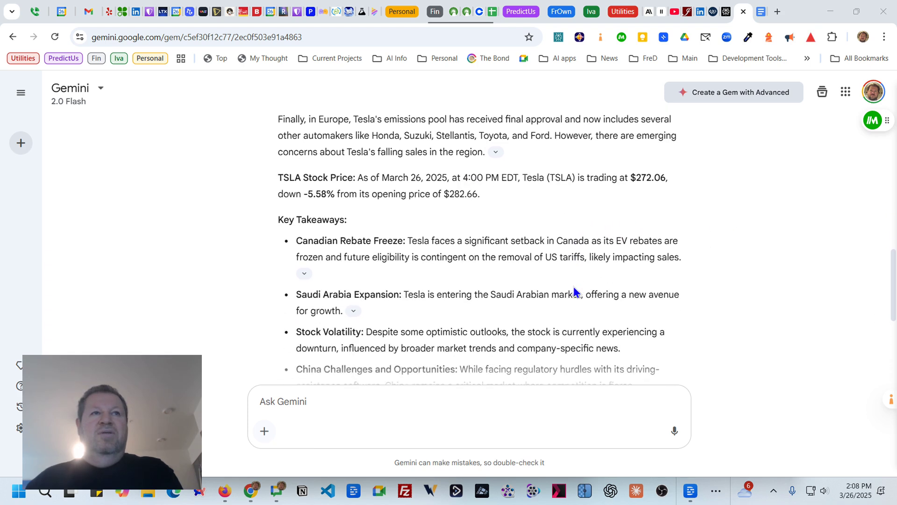
scroll(573, 289, down, 1)
scroll(482, 256, down, 3)
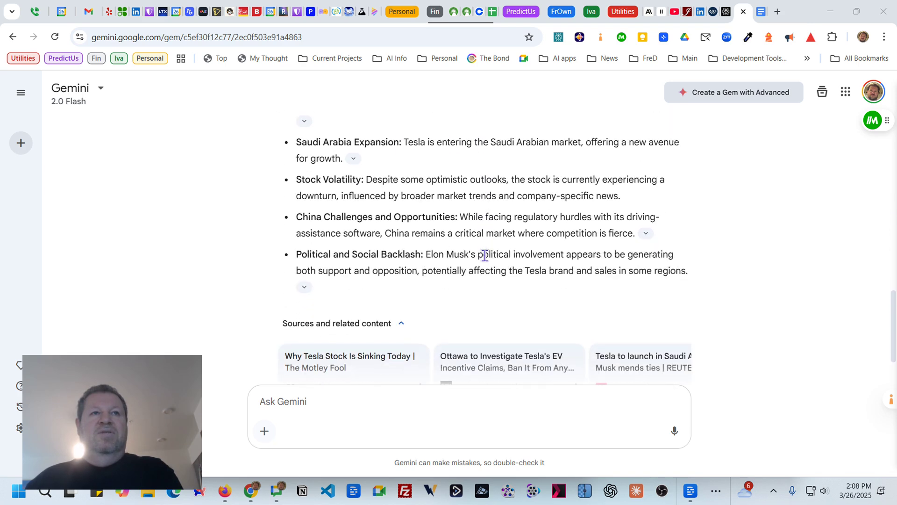
scroll(485, 256, down, 8)
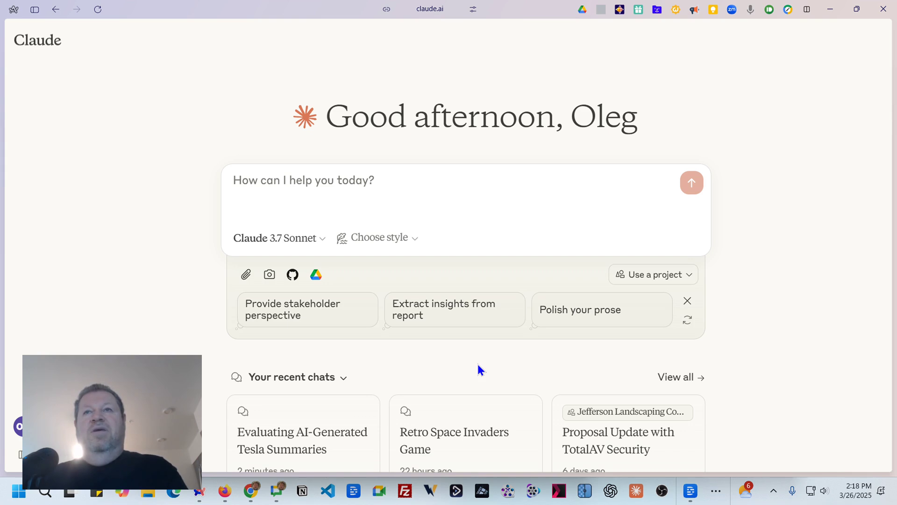
In Claude, paste the Tesla outputs and write "Please examine the 3 outputs attached and show me an overview of what they are, positives and negatives for each".
click(347, 185)
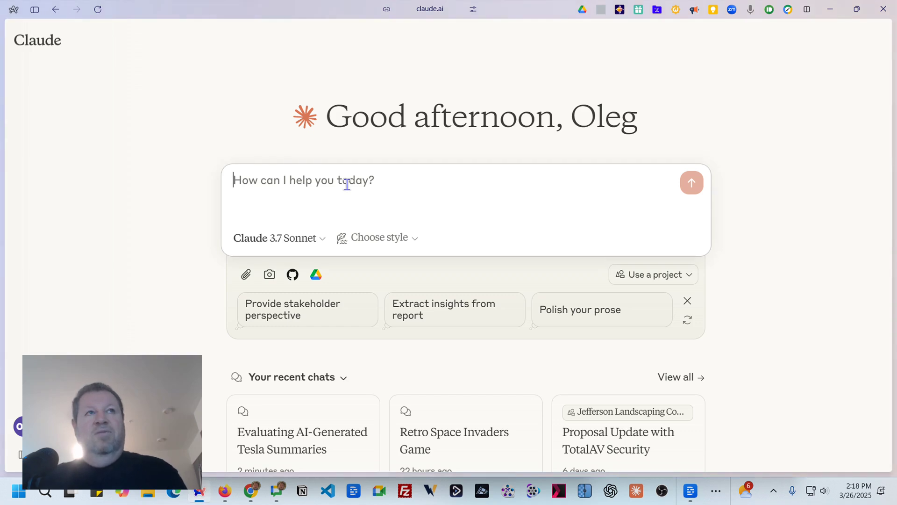
key(ctrl+v)
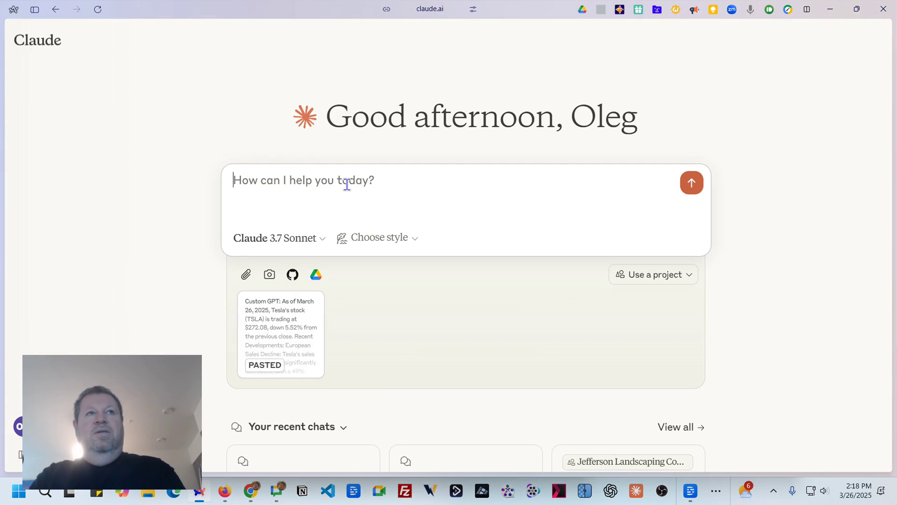
text(Please exam)
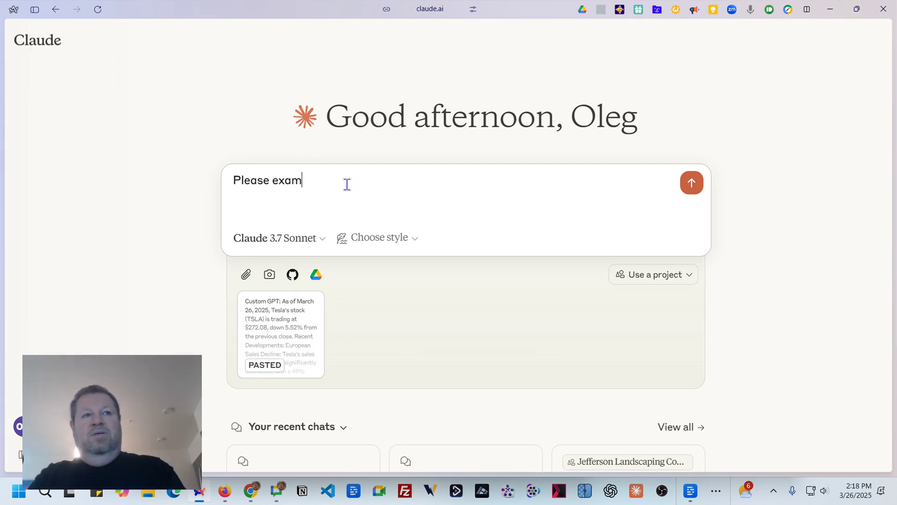
text(ine the 3)
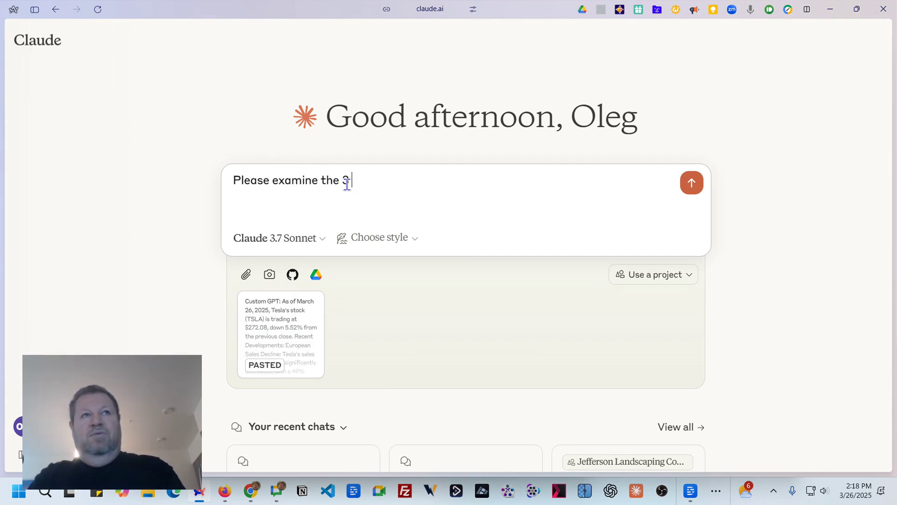
text( outputs a)
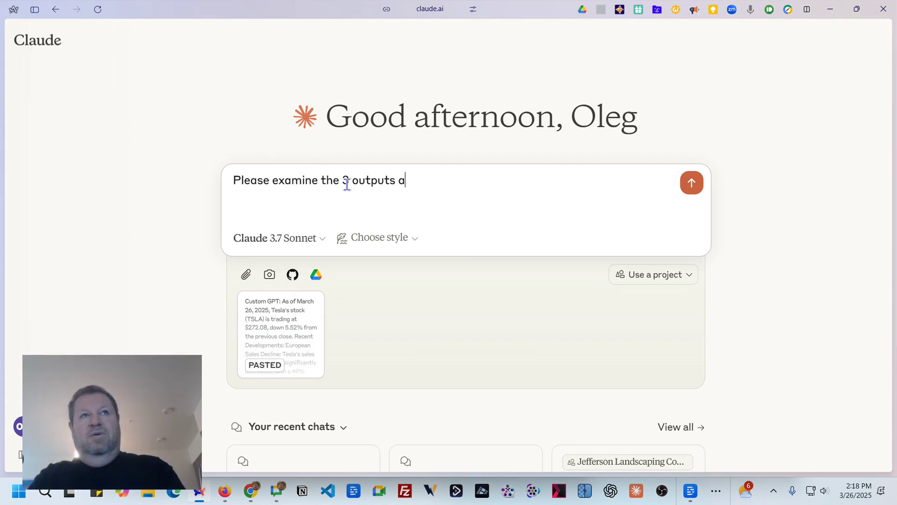
text(ttached and )
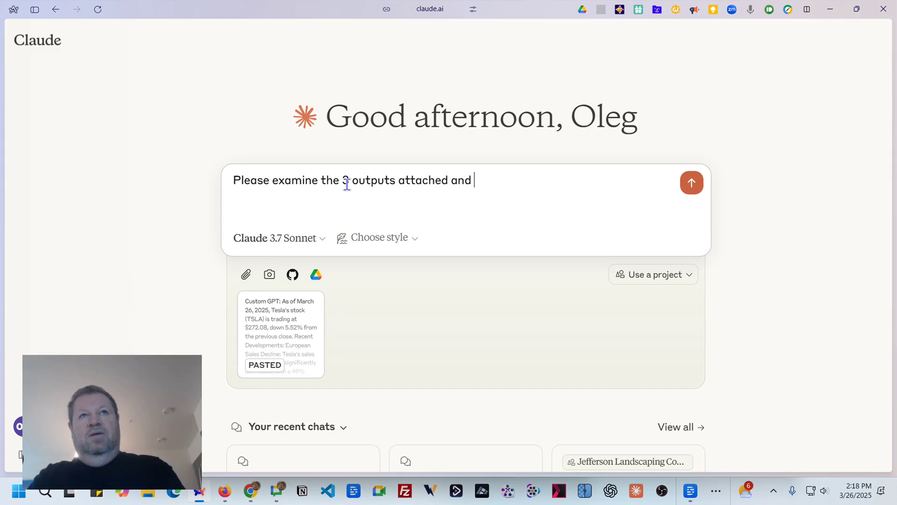
text(show me )
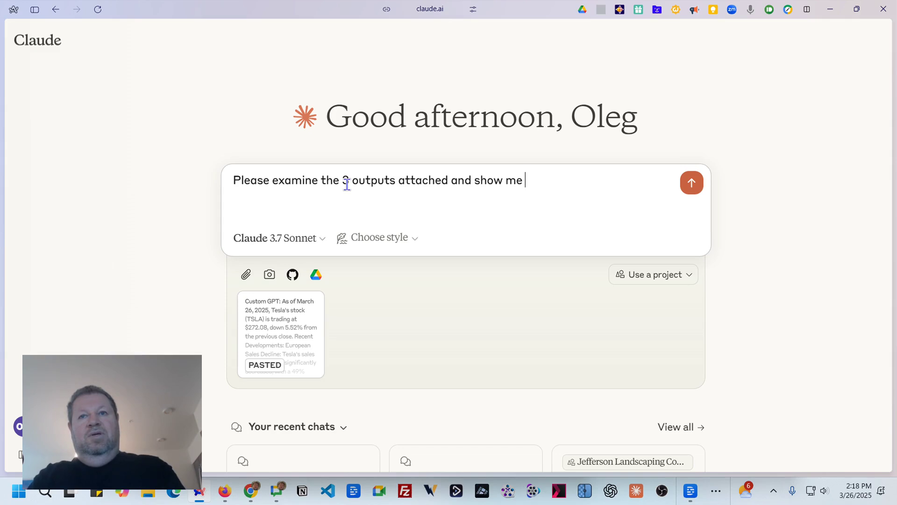
text(p)
key(BackSpace)
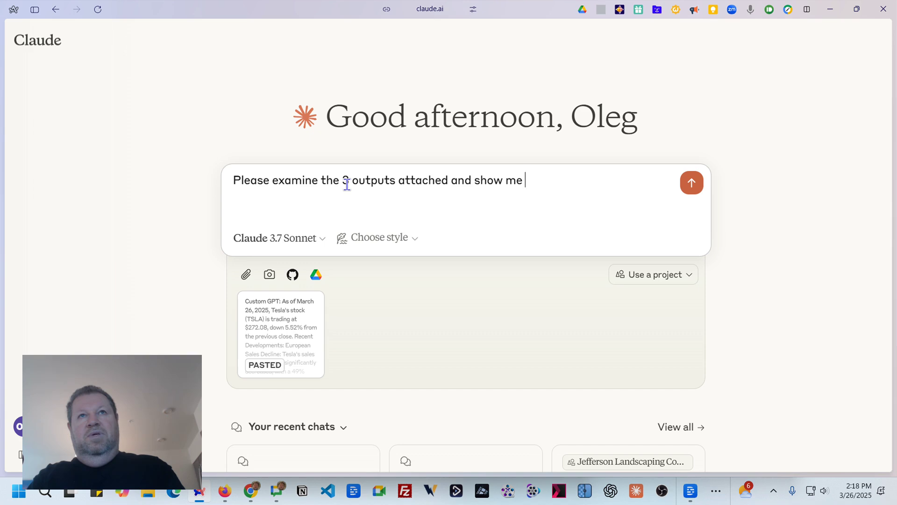
text(an overview of)
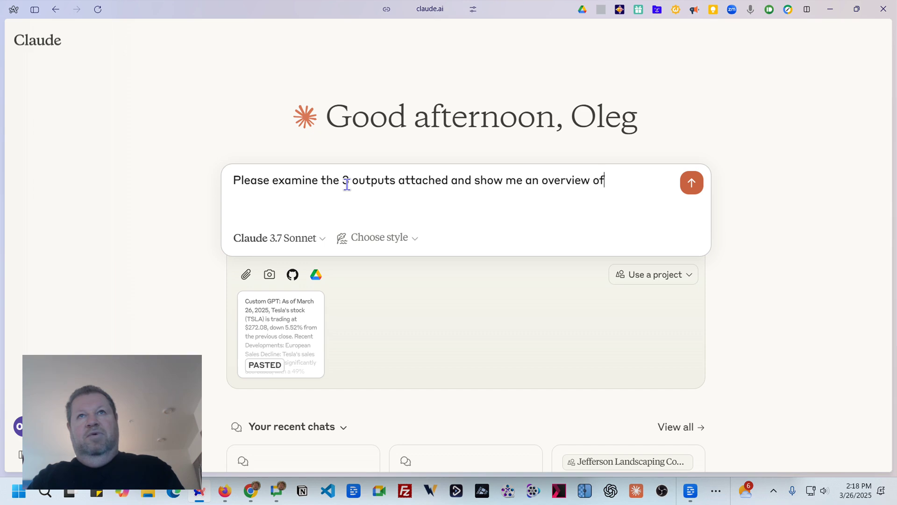
text( what they )
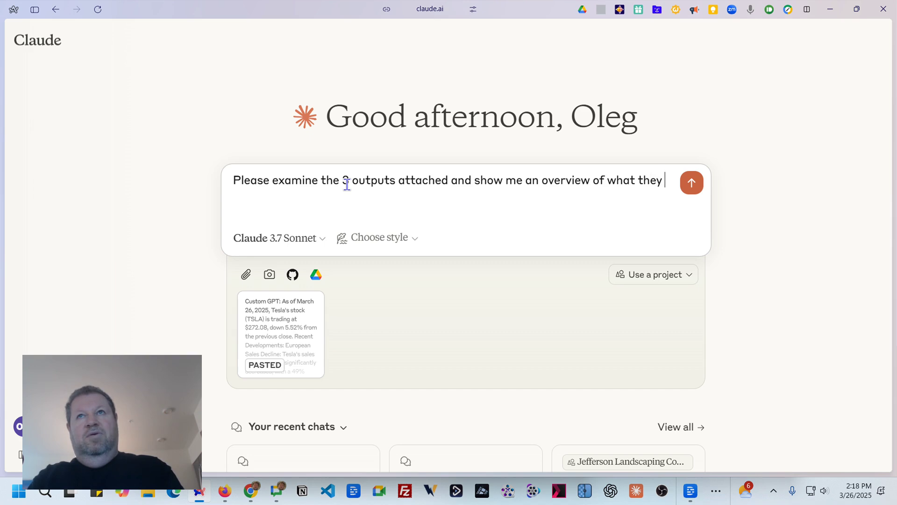
text(are, po)
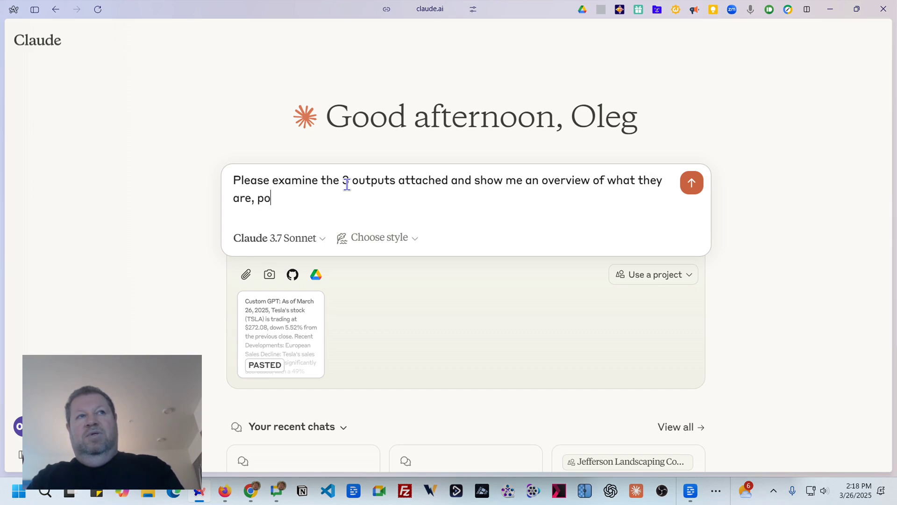
text(sitives )
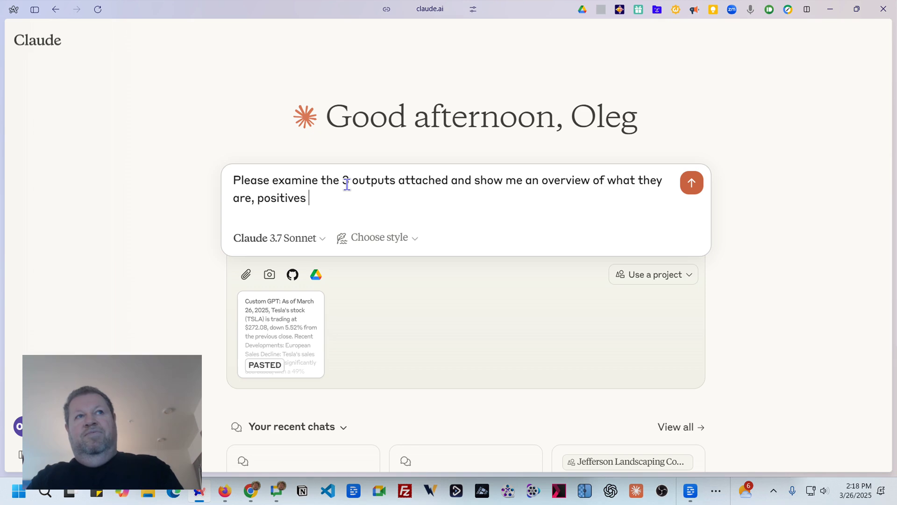
text(and negatives)
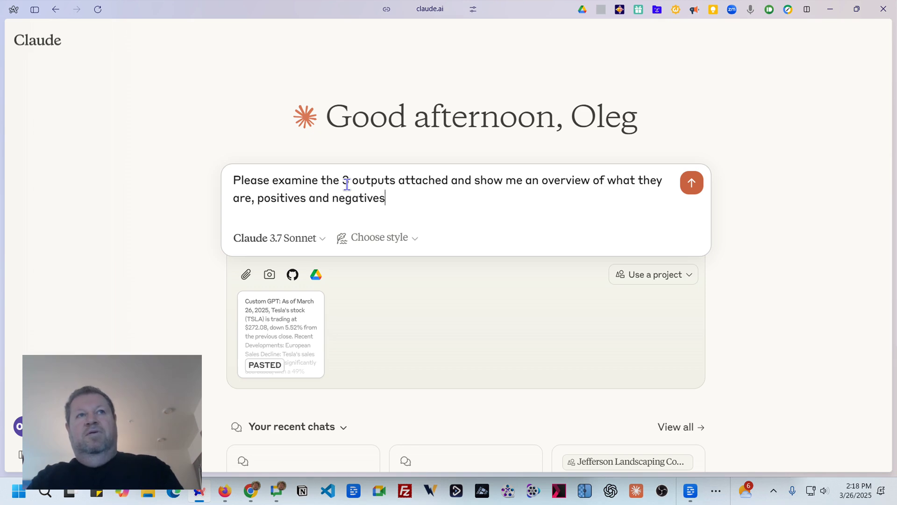
text( for each )
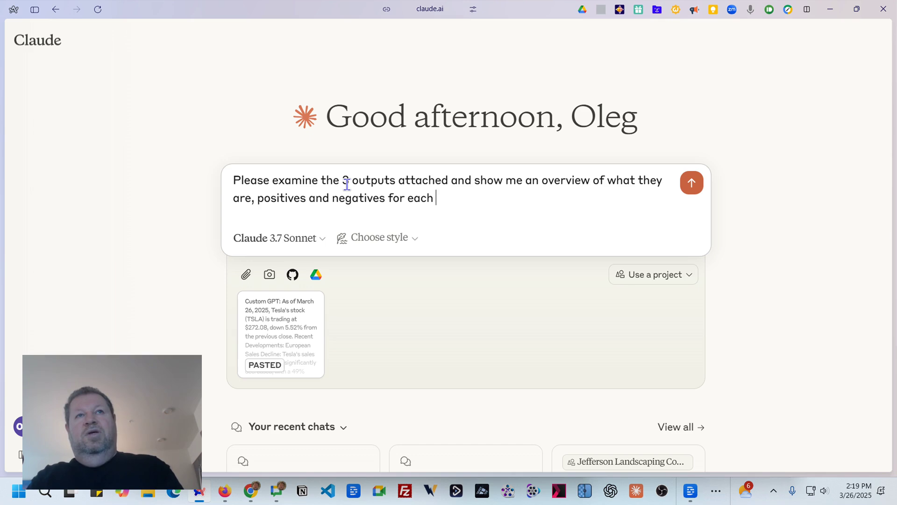
Complete the prompt with "and compare their validity and come up with a clear winner as the best tool to use." and submit it.
text(and compare )
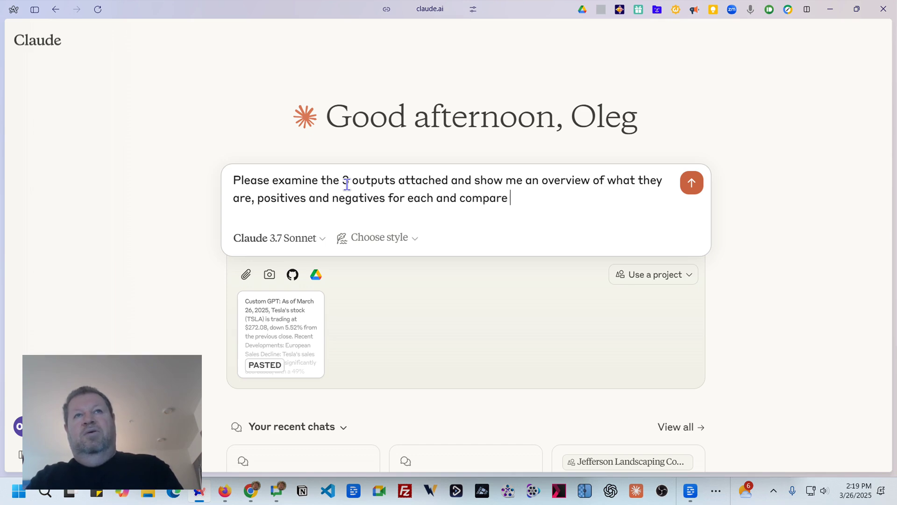
text(their vali)
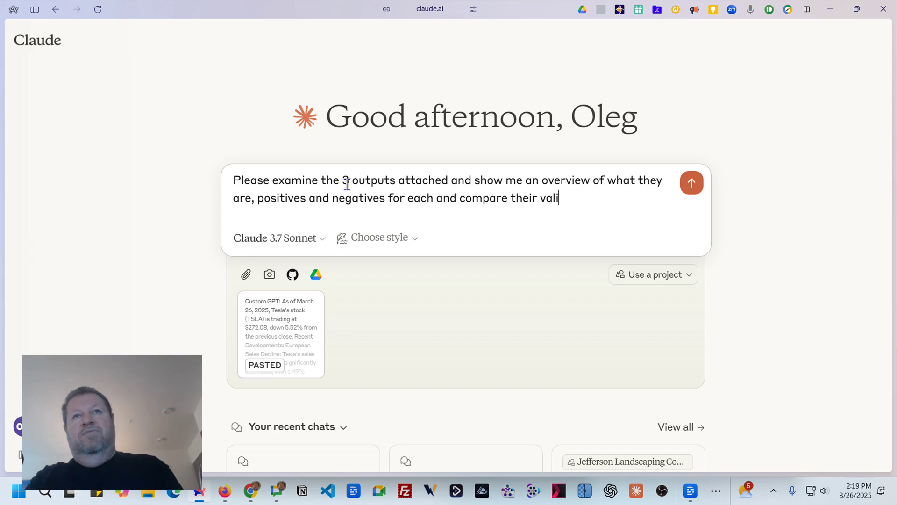
text(dity)
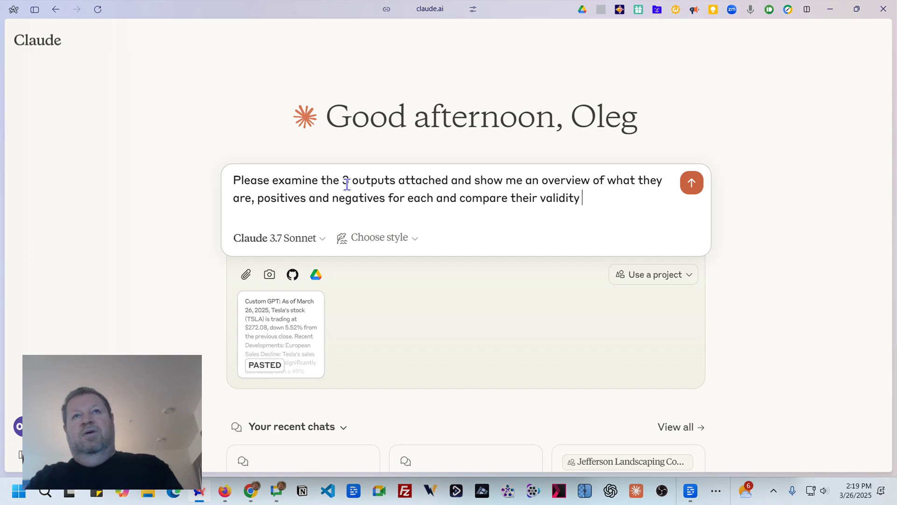
text( and come up with a )
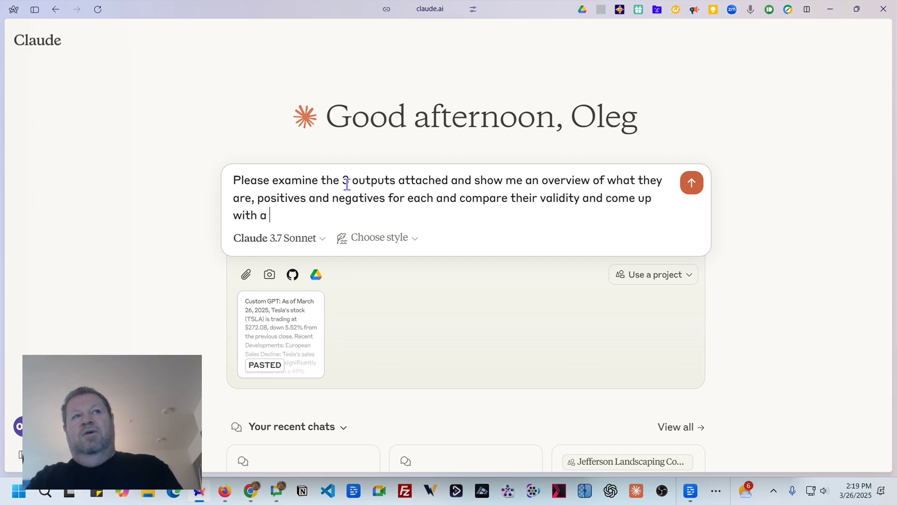
text(clear winner)
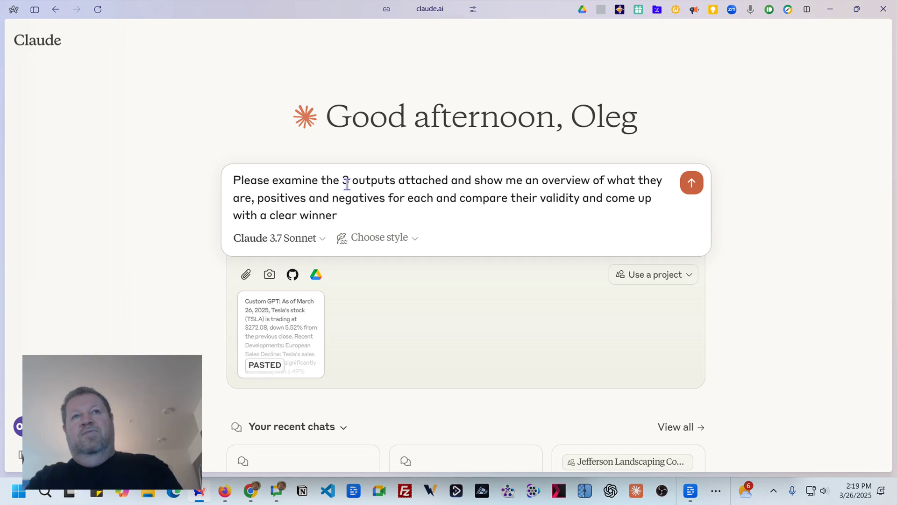
text( as the best tool to use)
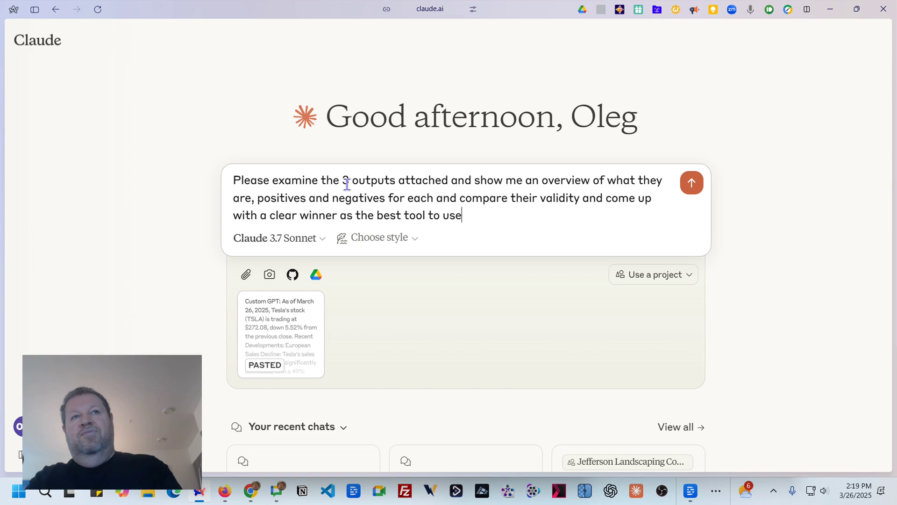
text(.)
key(Return)
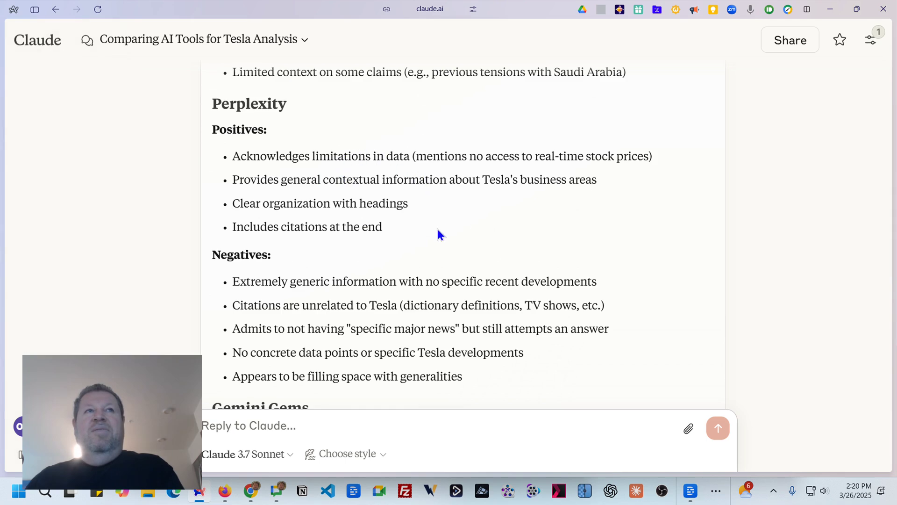
Read through Claude's comparison, checking the Perplexity and Gemini Gems positives and negatives, the validity comparison and the winner verdict.
scroll(384, 248, down, 5)
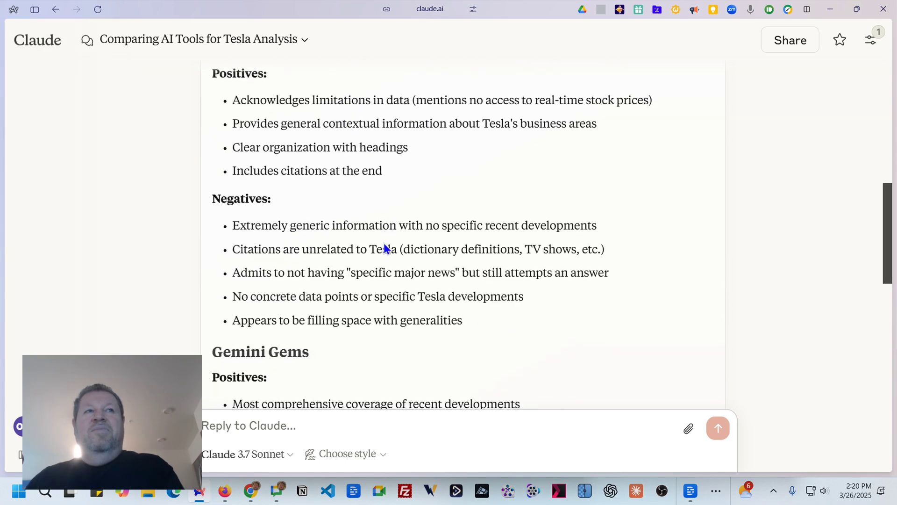
scroll(384, 246, down, 4)
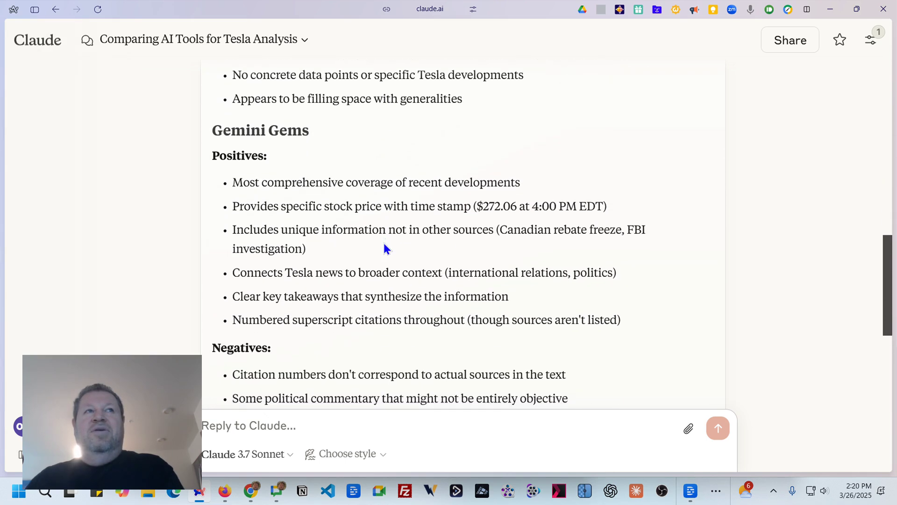
scroll(384, 247, up, 2)
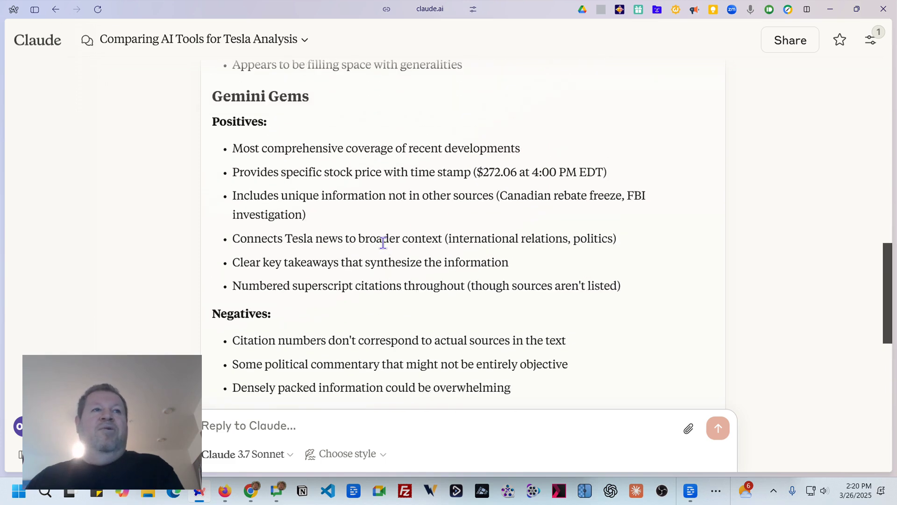
scroll(384, 244, down, 6)
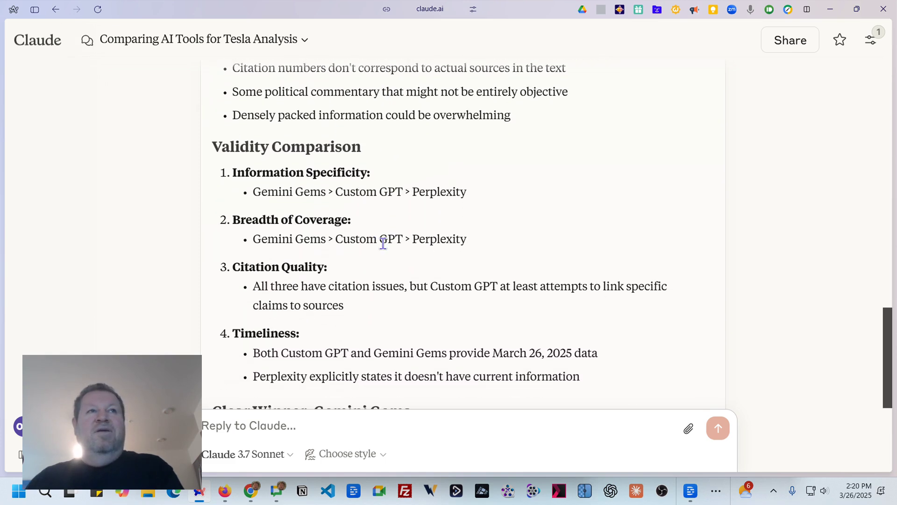
scroll(383, 244, down, 1)
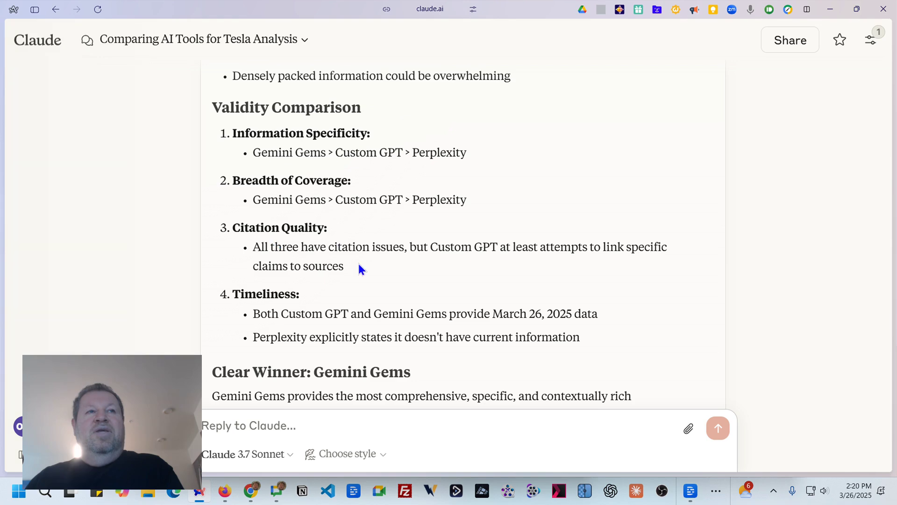
scroll(368, 270, down, 1)
scroll(368, 270, down, 1)
scroll(368, 269, down, 2)
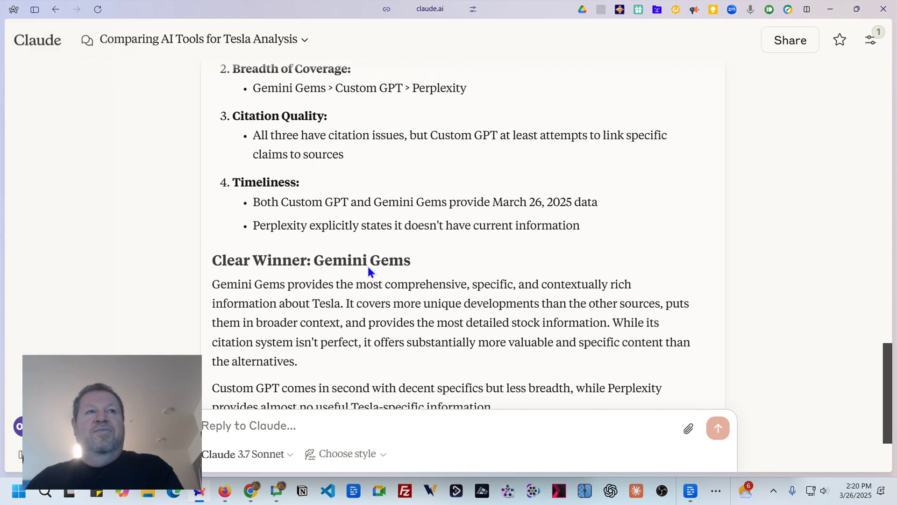